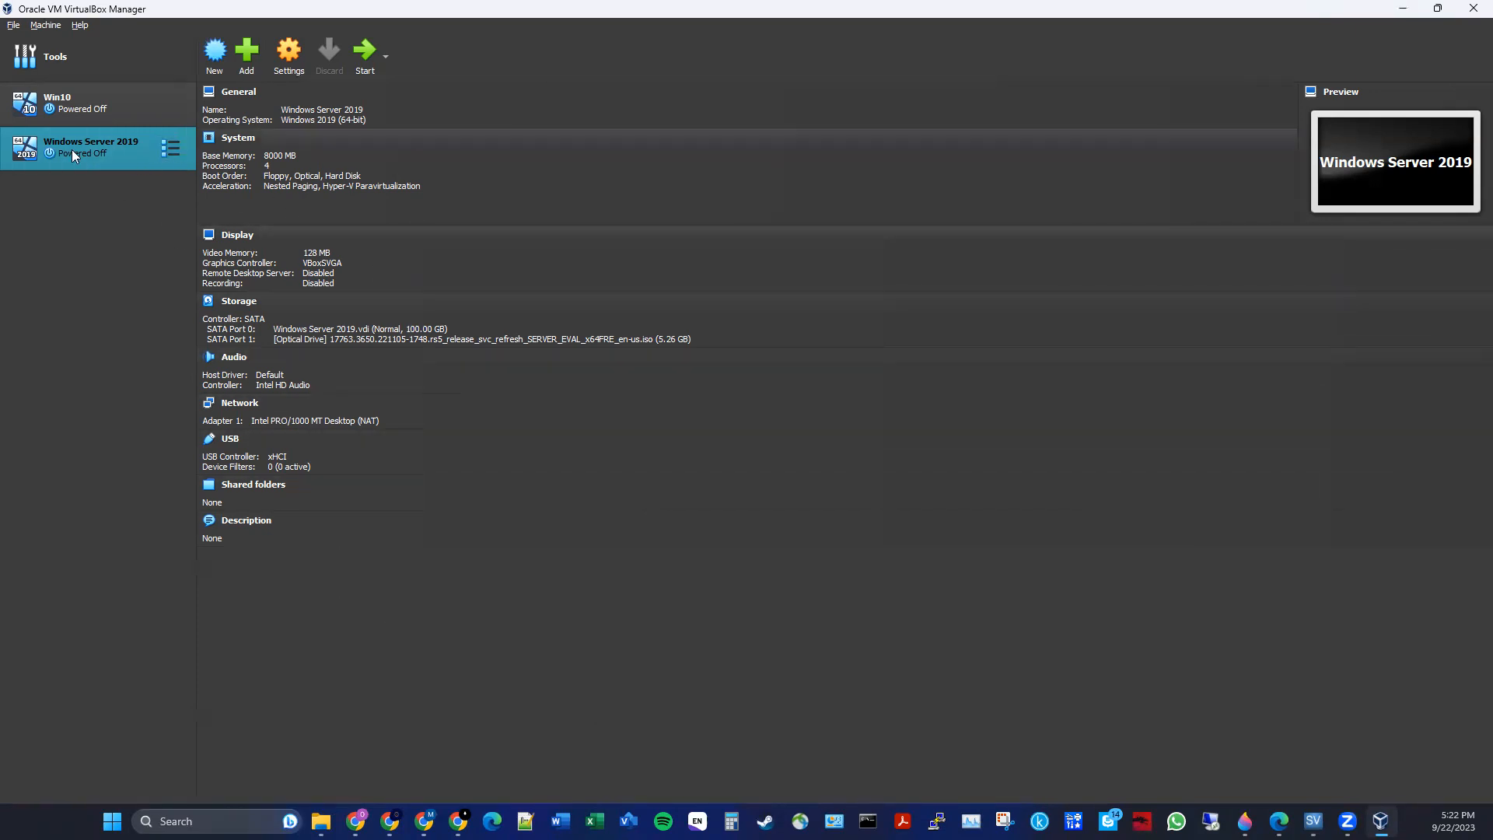
# - Open the Windows Server 2019 virtual machine's settings and go to the Storage page
pyautogui.rightClick(128, 145)
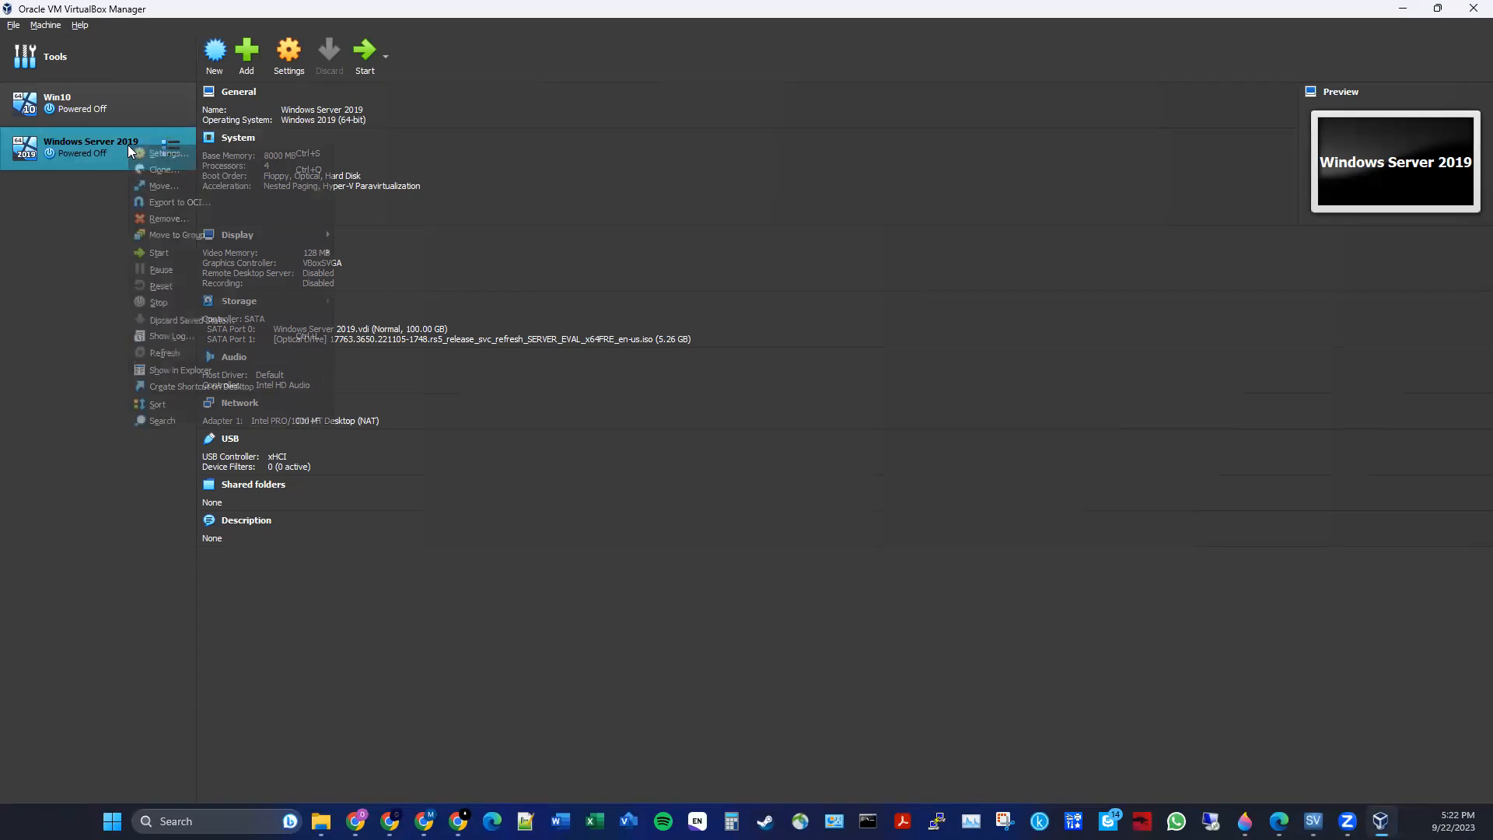
pyautogui.click(175, 152)
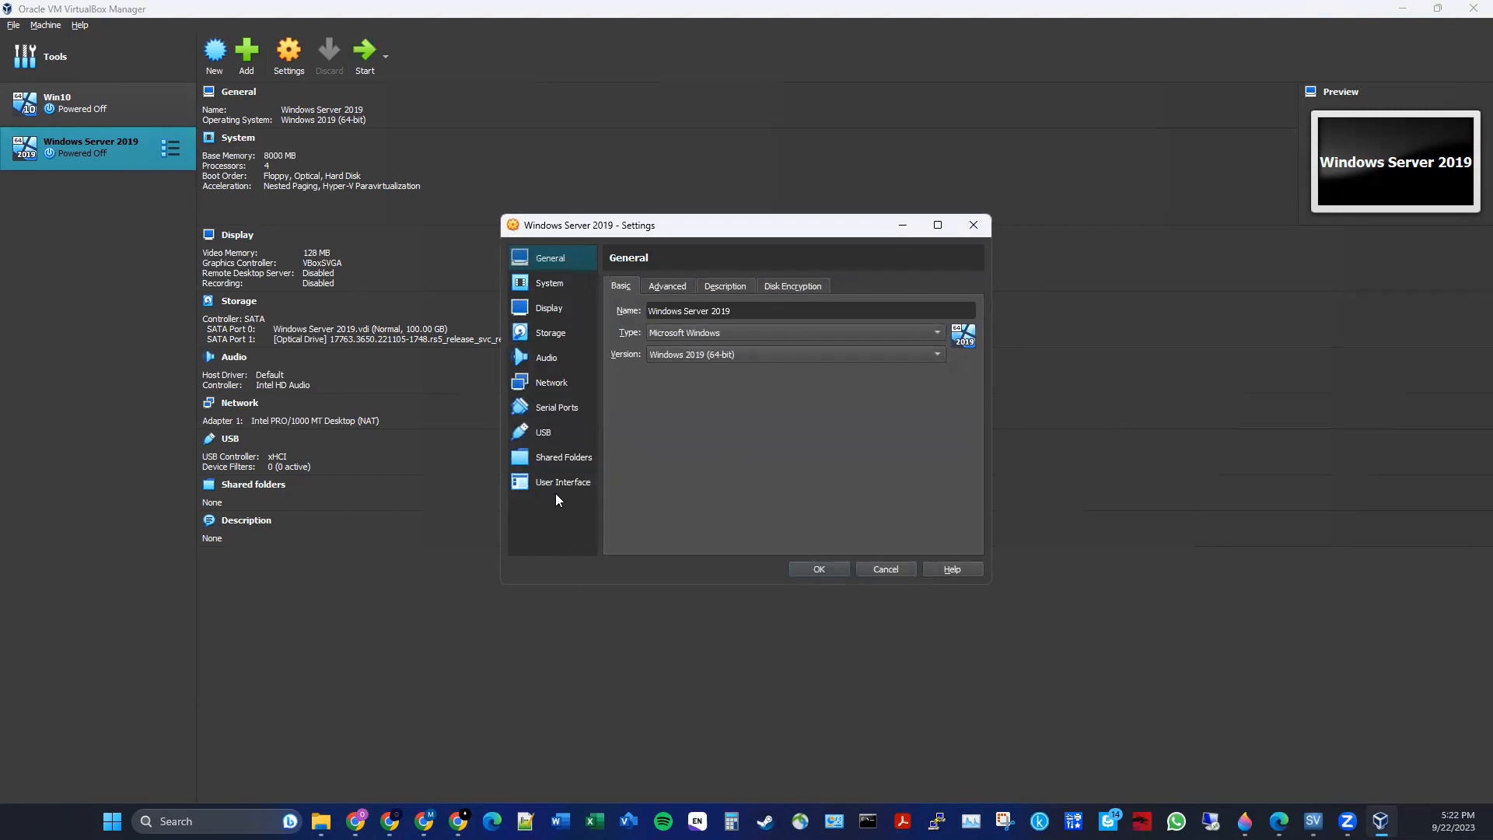
pyautogui.click(550, 386)
pyautogui.click(542, 264)
pyautogui.click(579, 293)
pyautogui.click(559, 324)
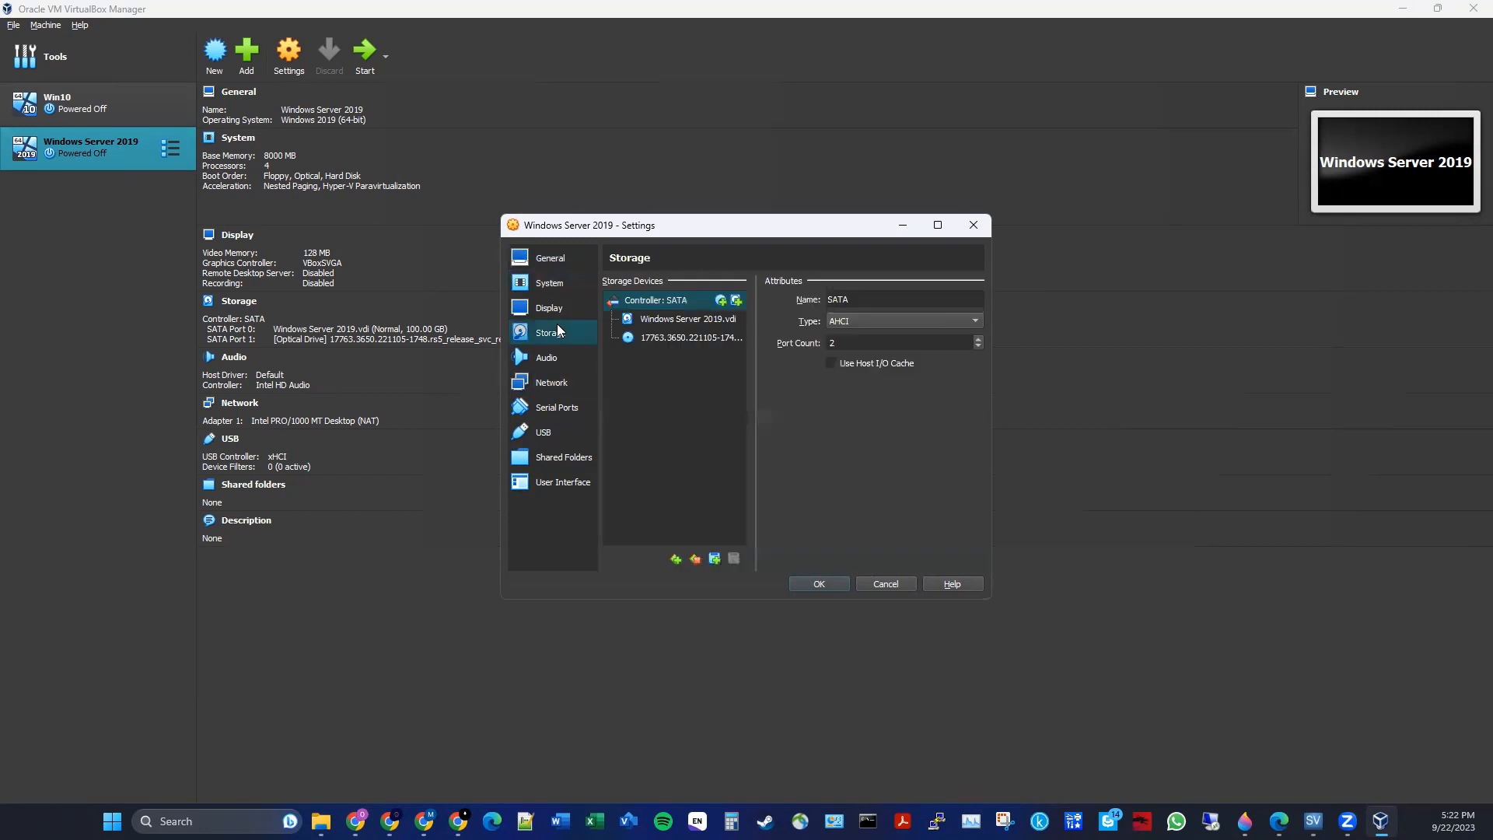
# - Start creating a new virtual hard disk for the SATA Port 0 slot, choosing VHD type and dynamic allocation
pyautogui.click(703, 318)
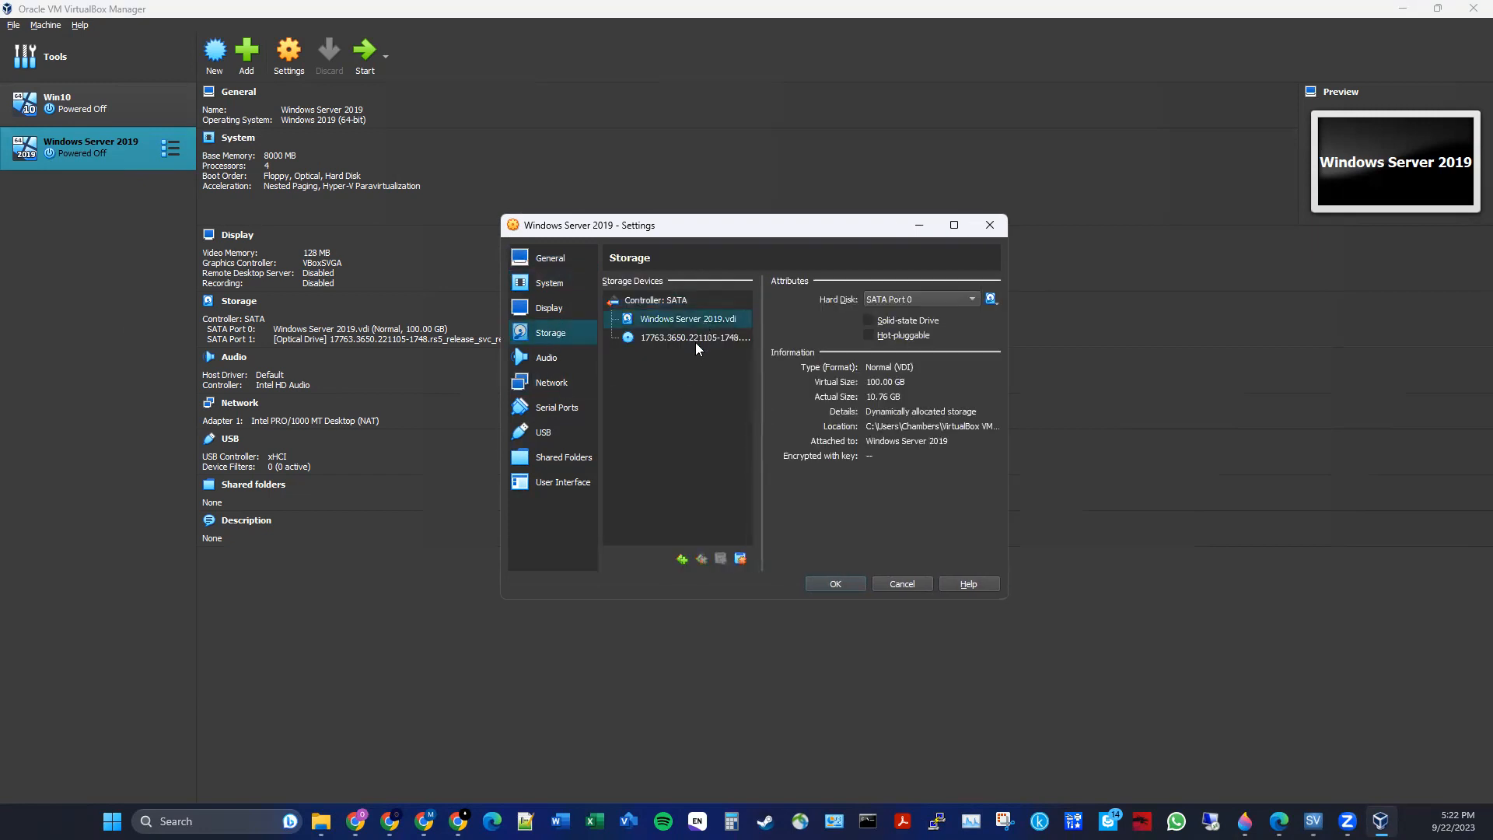
pyautogui.click(990, 298)
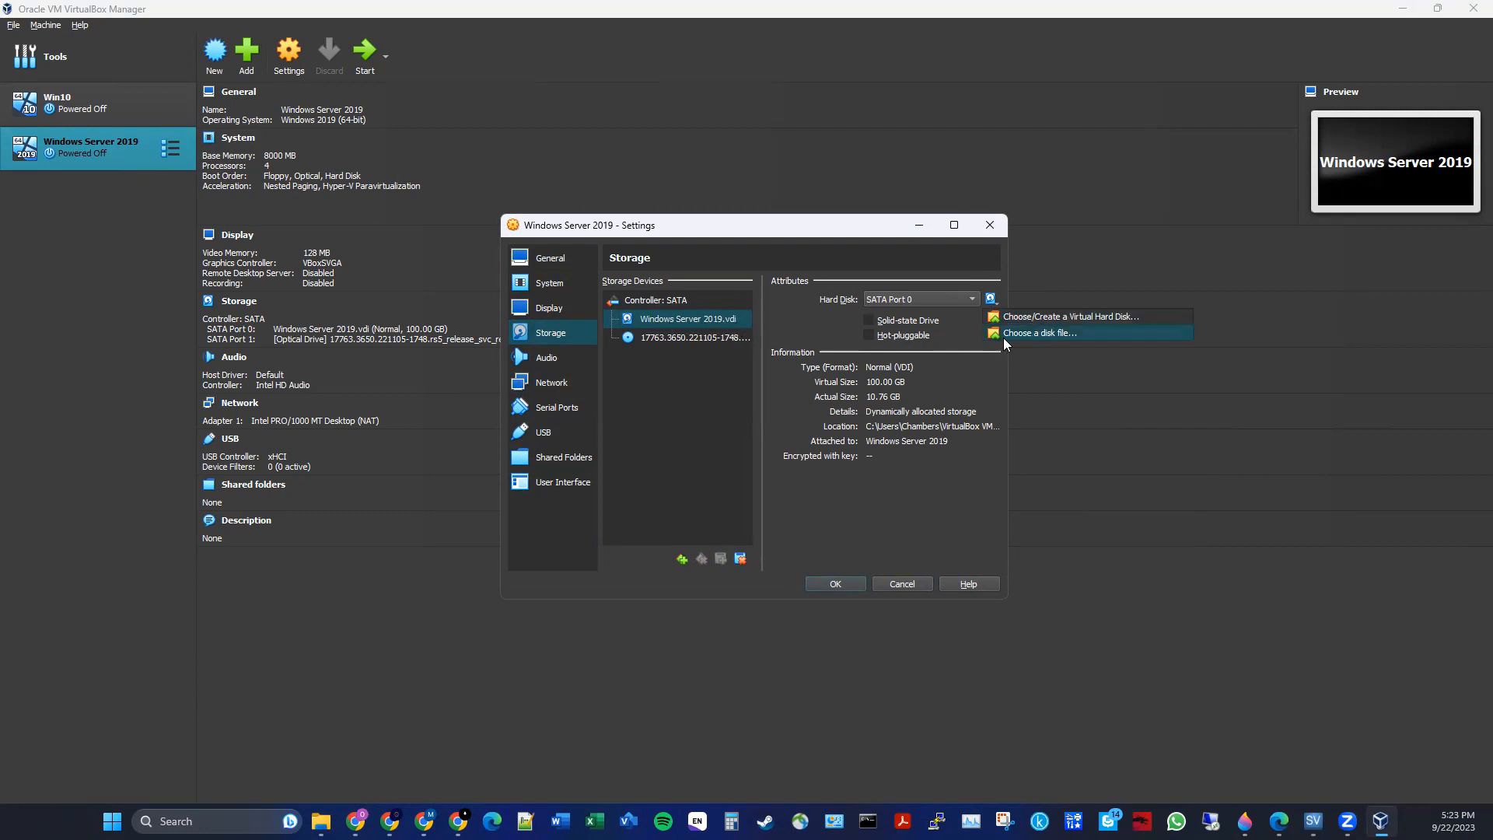
pyautogui.click(1103, 316)
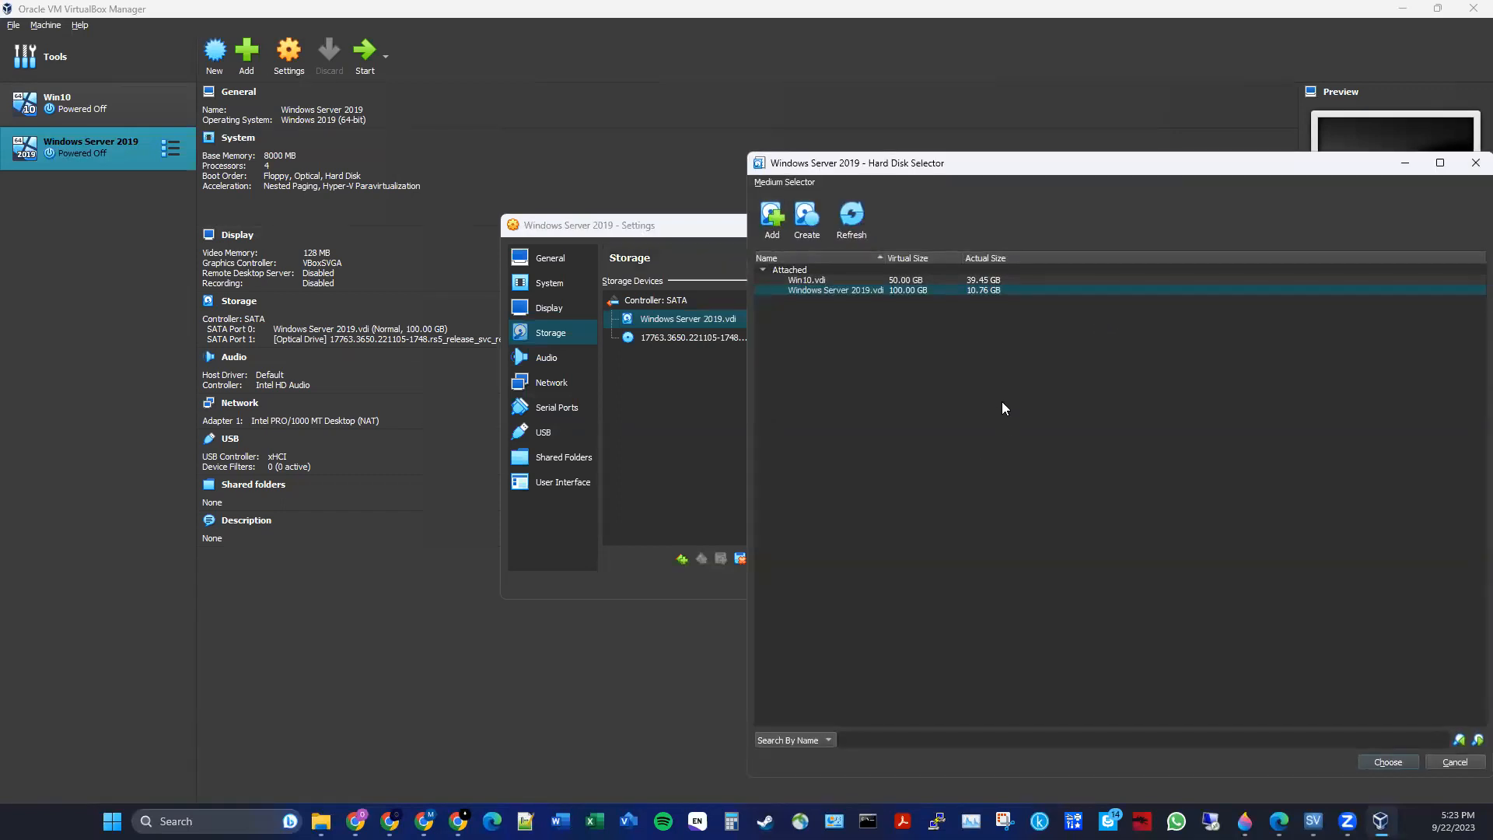
pyautogui.moveTo(930, 160); pyautogui.dragTo(771, 176)
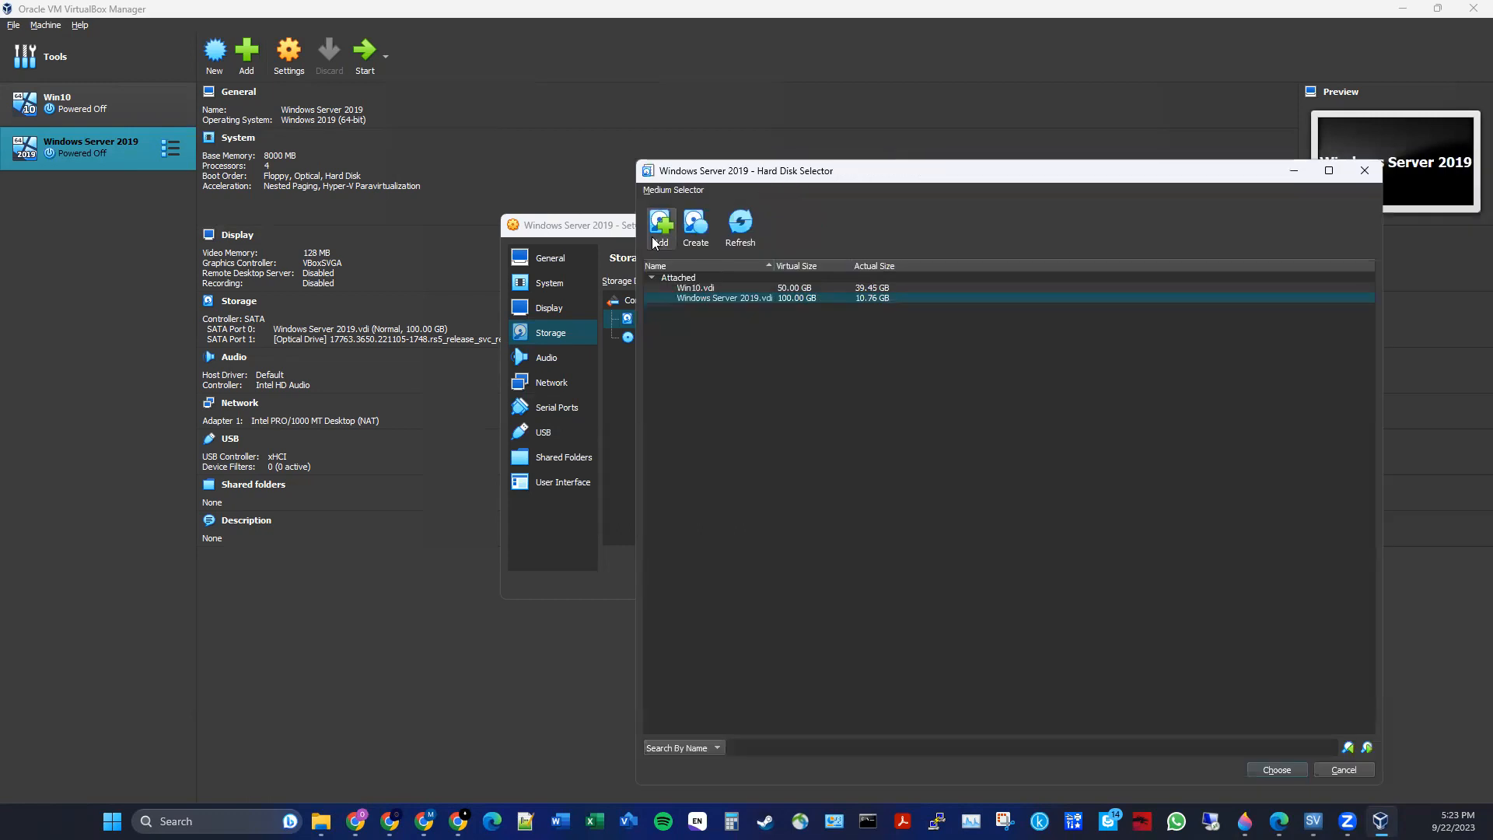
pyautogui.click(695, 225)
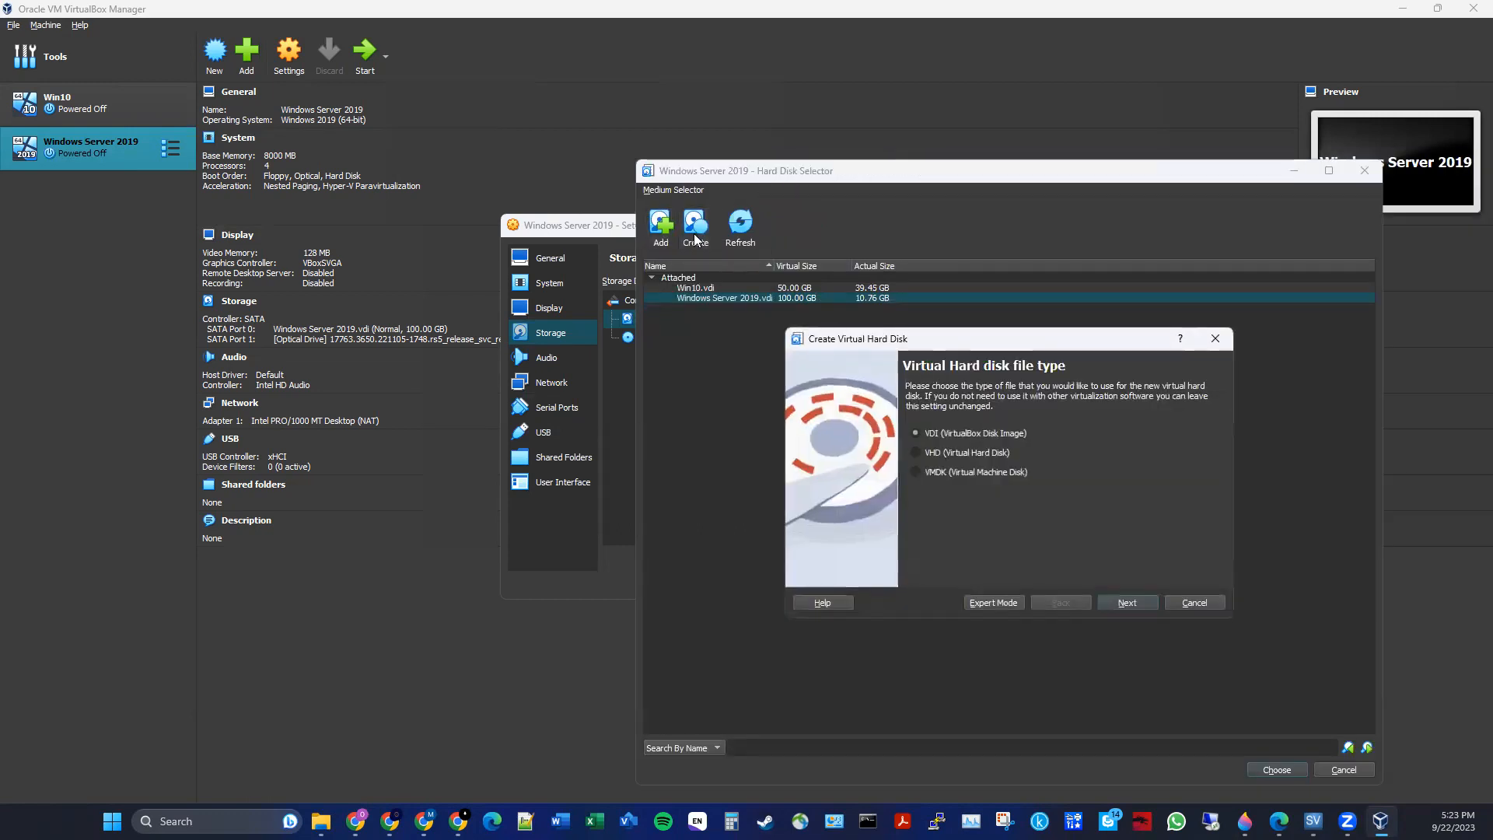
pyautogui.click(989, 448)
pyautogui.click(1118, 601)
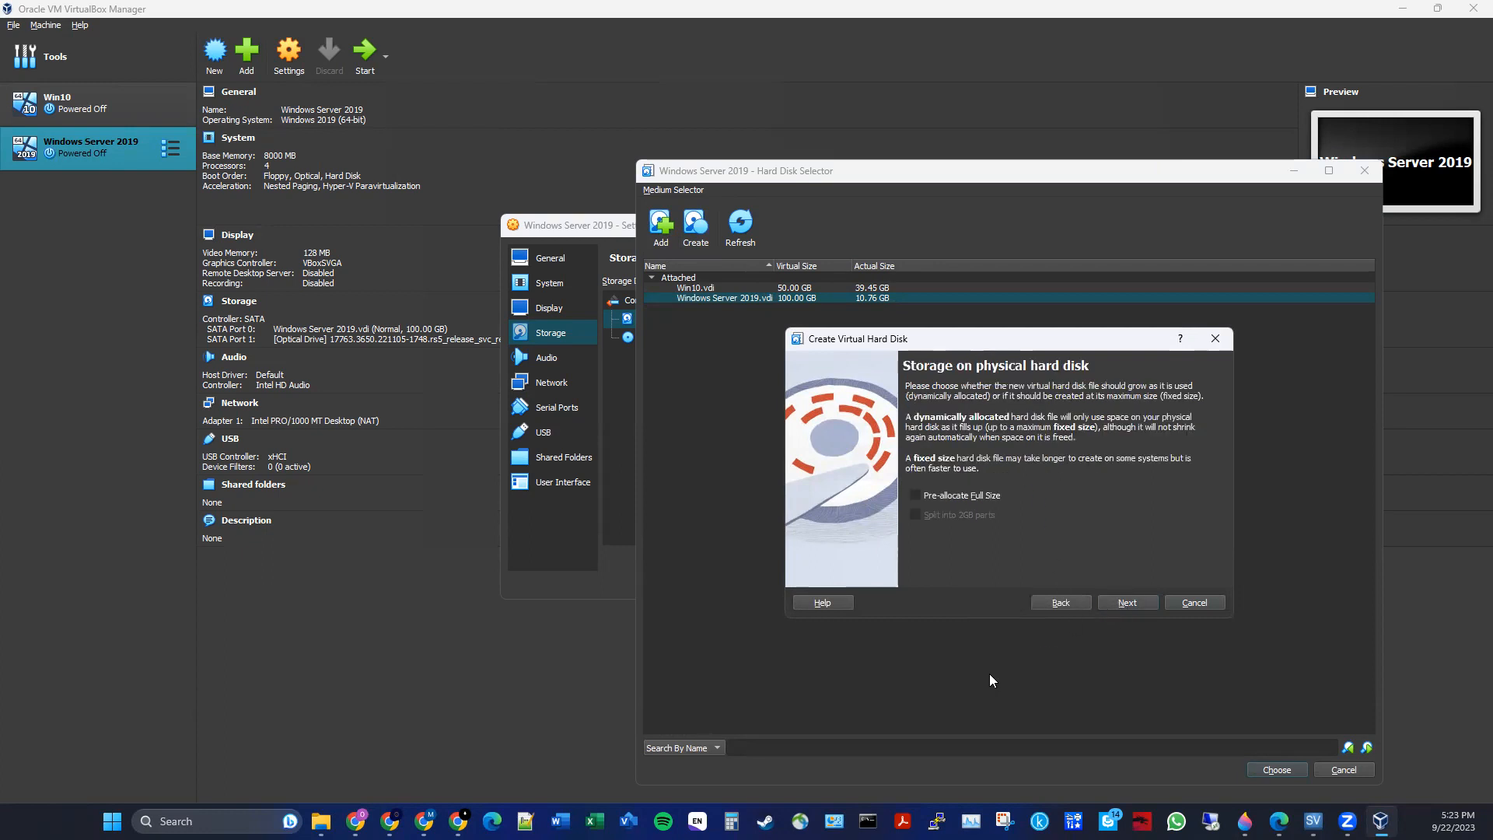
pyautogui.click(1112, 603)
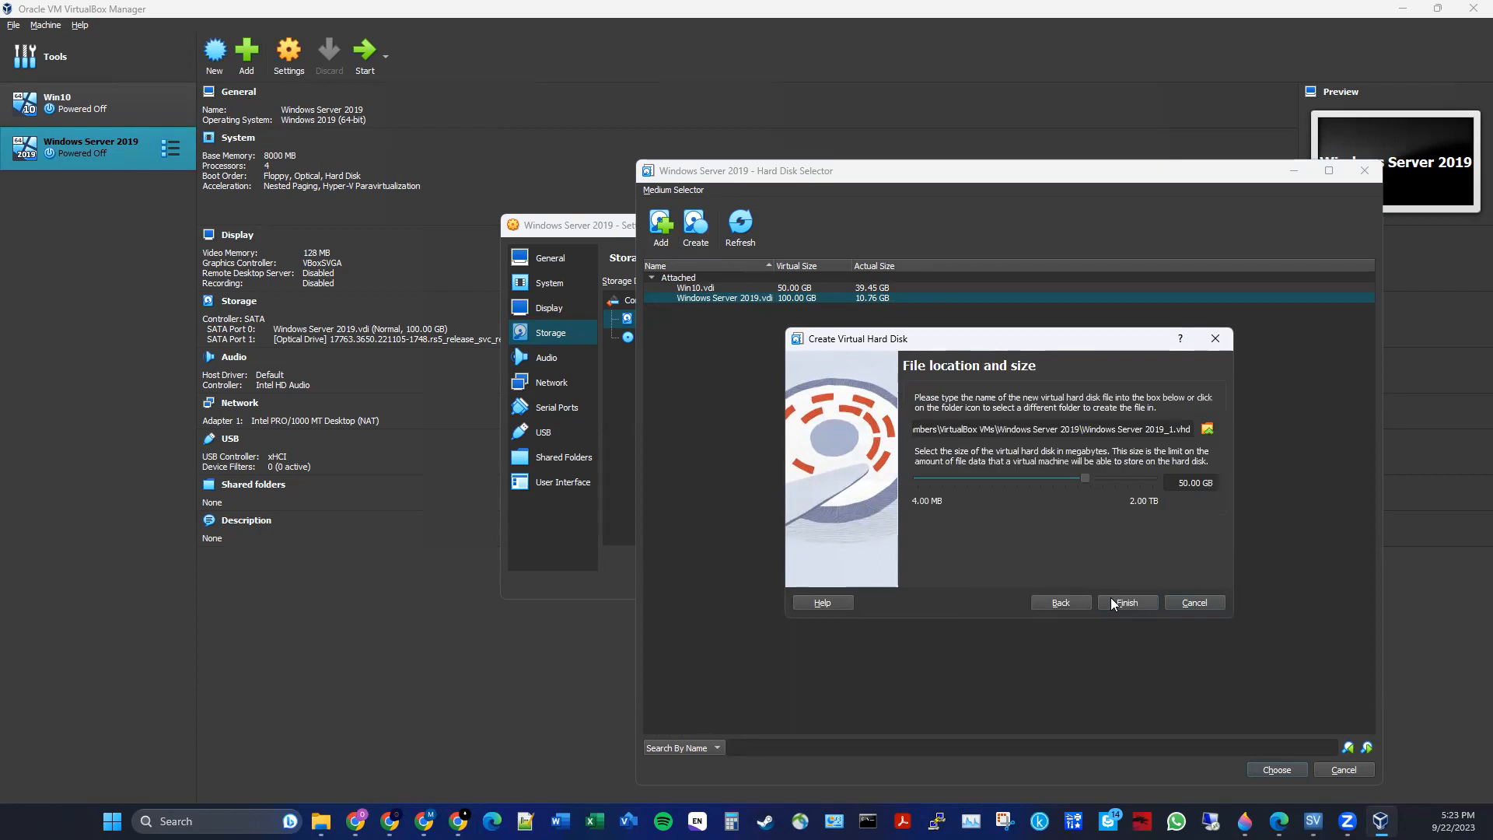
# - Finish creating the 50.00 GB Windows Server 2019_1.vhd disk and choose it for SATA Port 0
pyautogui.doubleClick(1202, 482)
pyautogui.moveTo(1086, 432); pyautogui.dragTo(1197, 438)
pyautogui.click(1152, 429)
pyautogui.click(1135, 598)
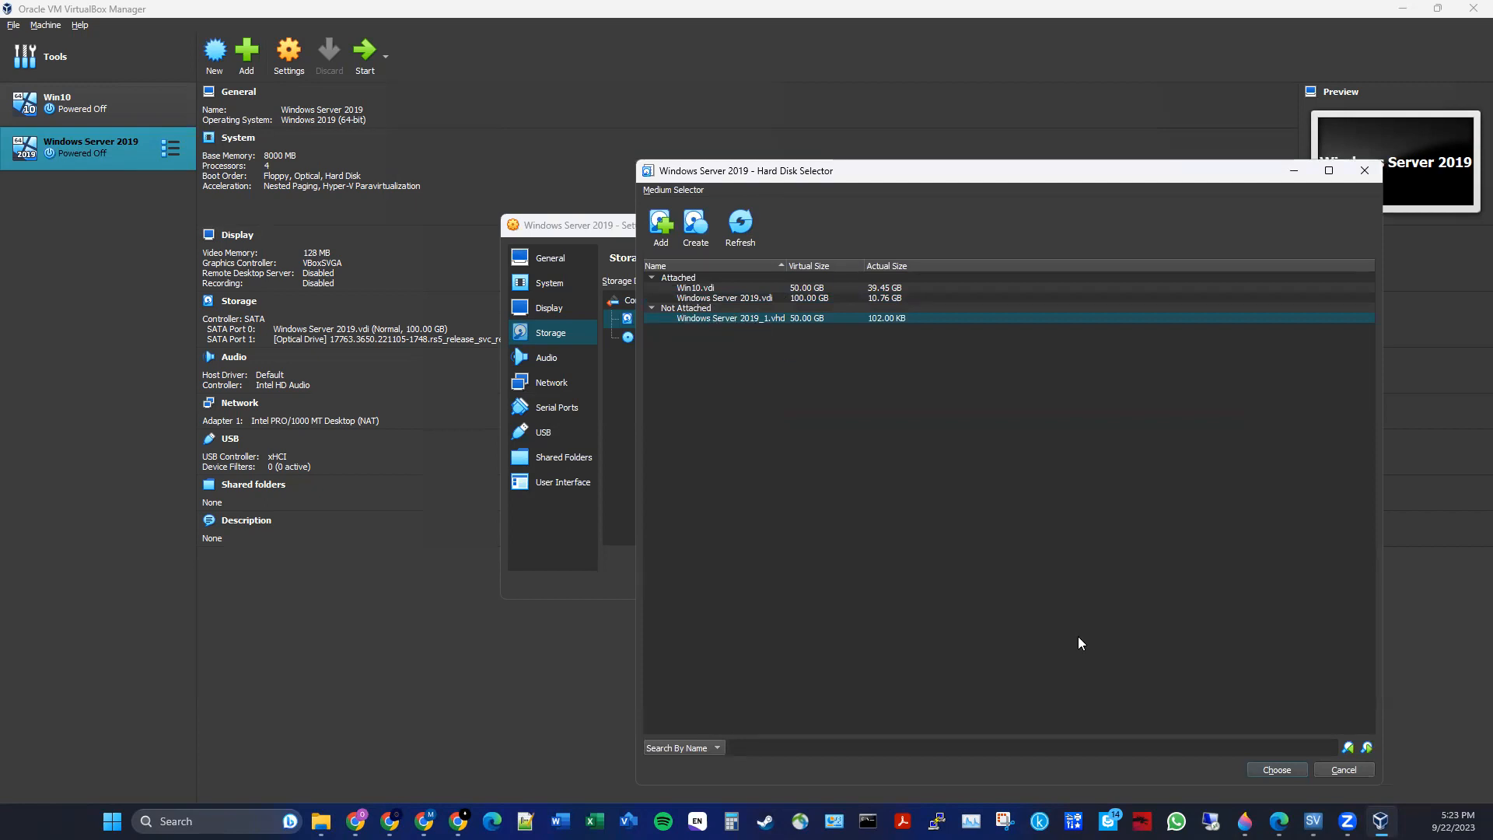
pyautogui.click(1277, 769)
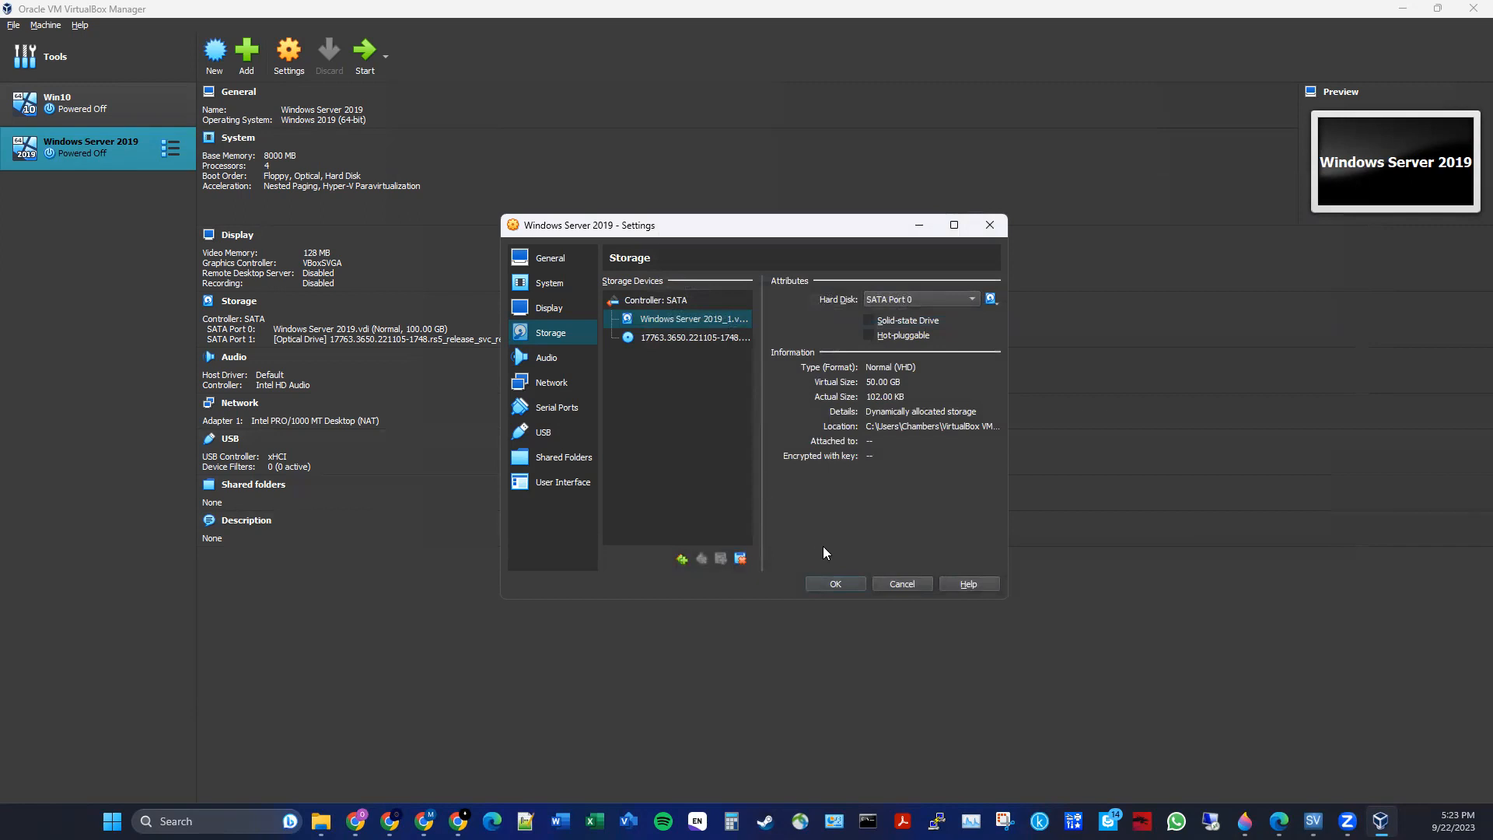
# - Try reassigning the new virtual disk to SATA Port 2
pyautogui.click(682, 558)
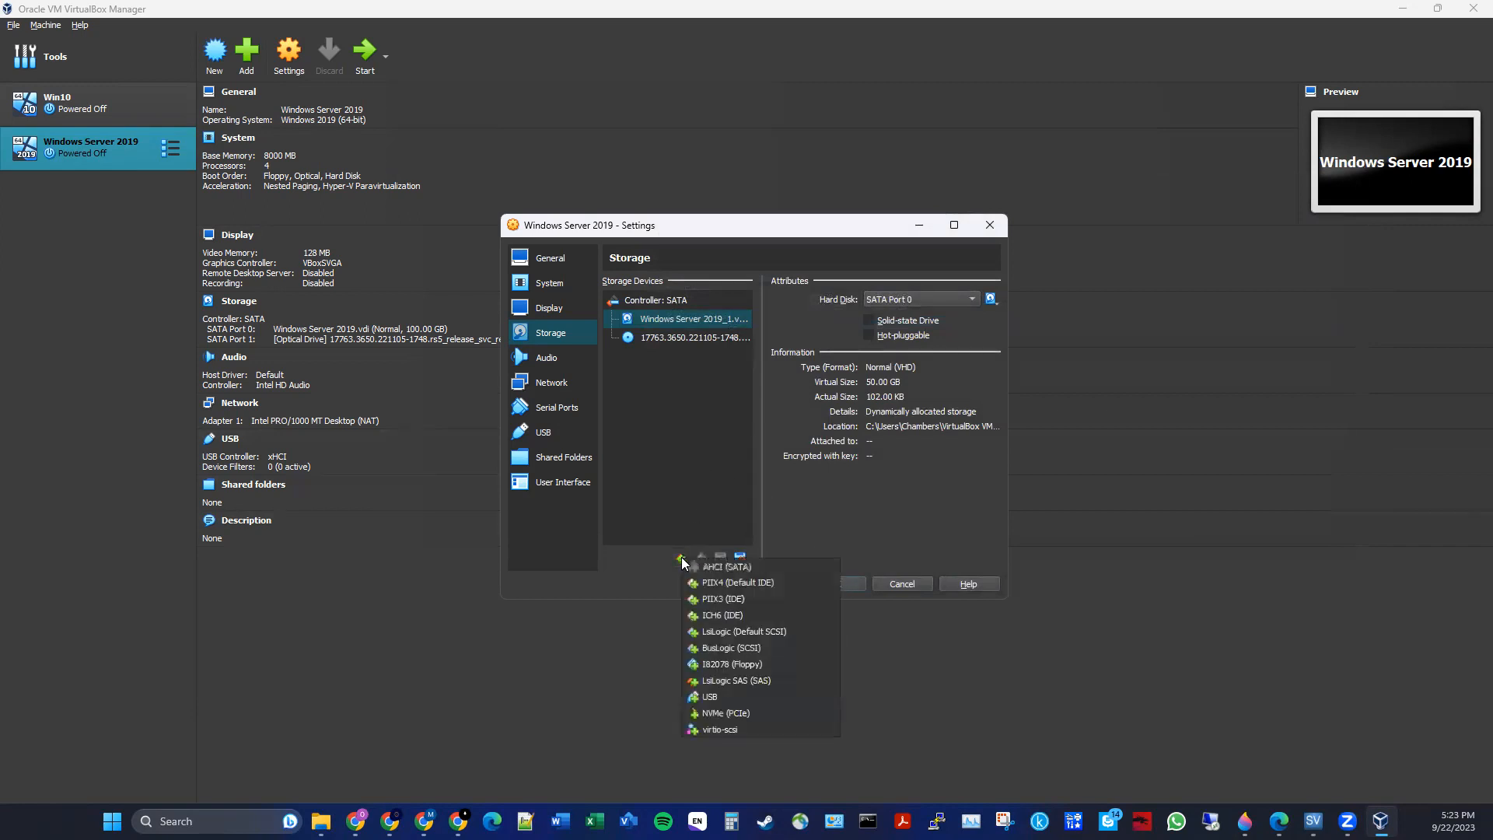
pyautogui.click(639, 569)
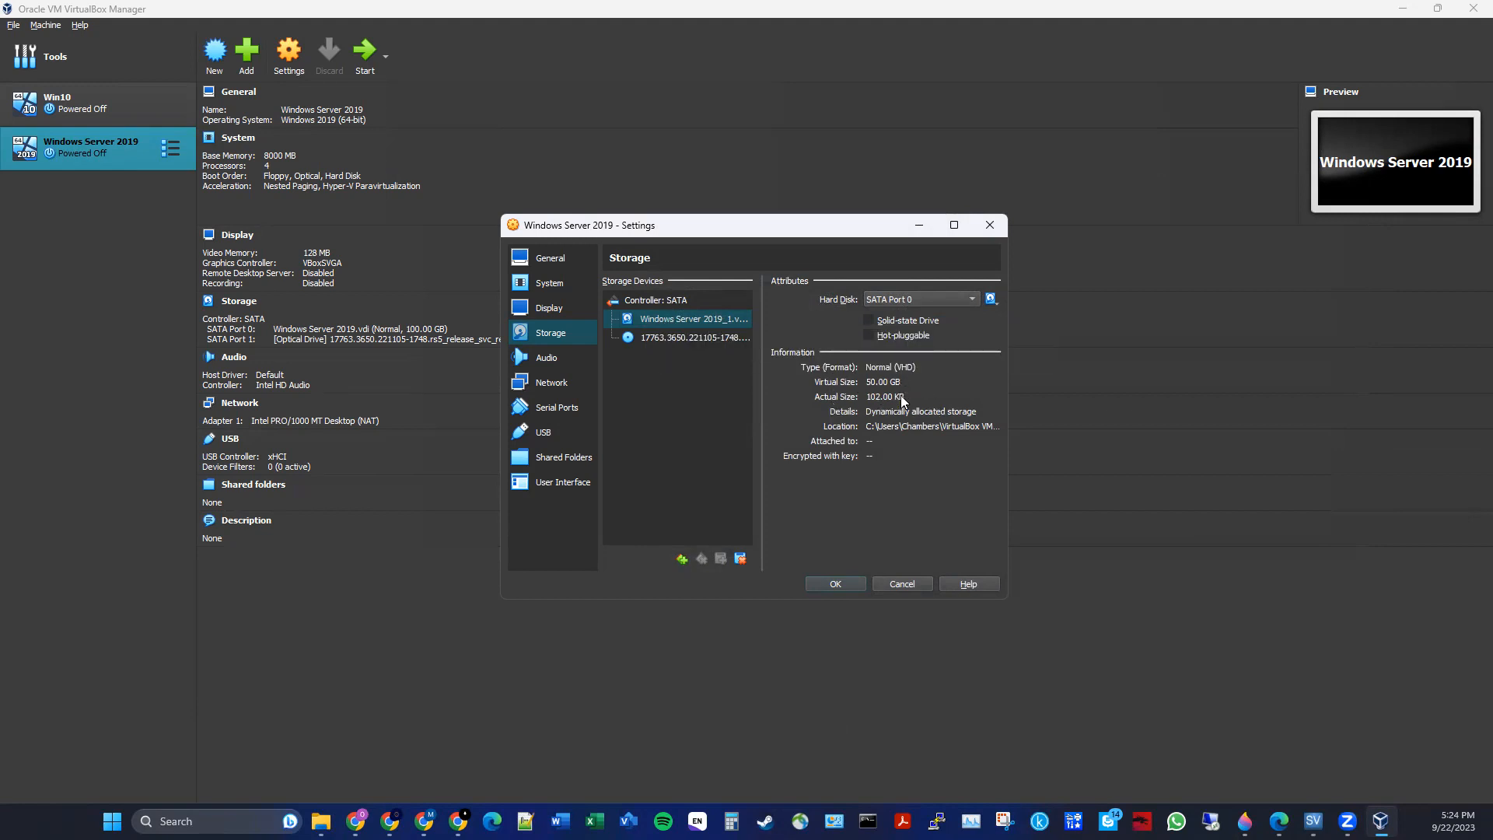
pyautogui.click(961, 295)
pyautogui.click(978, 294)
pyautogui.click(975, 293)
pyautogui.click(944, 317)
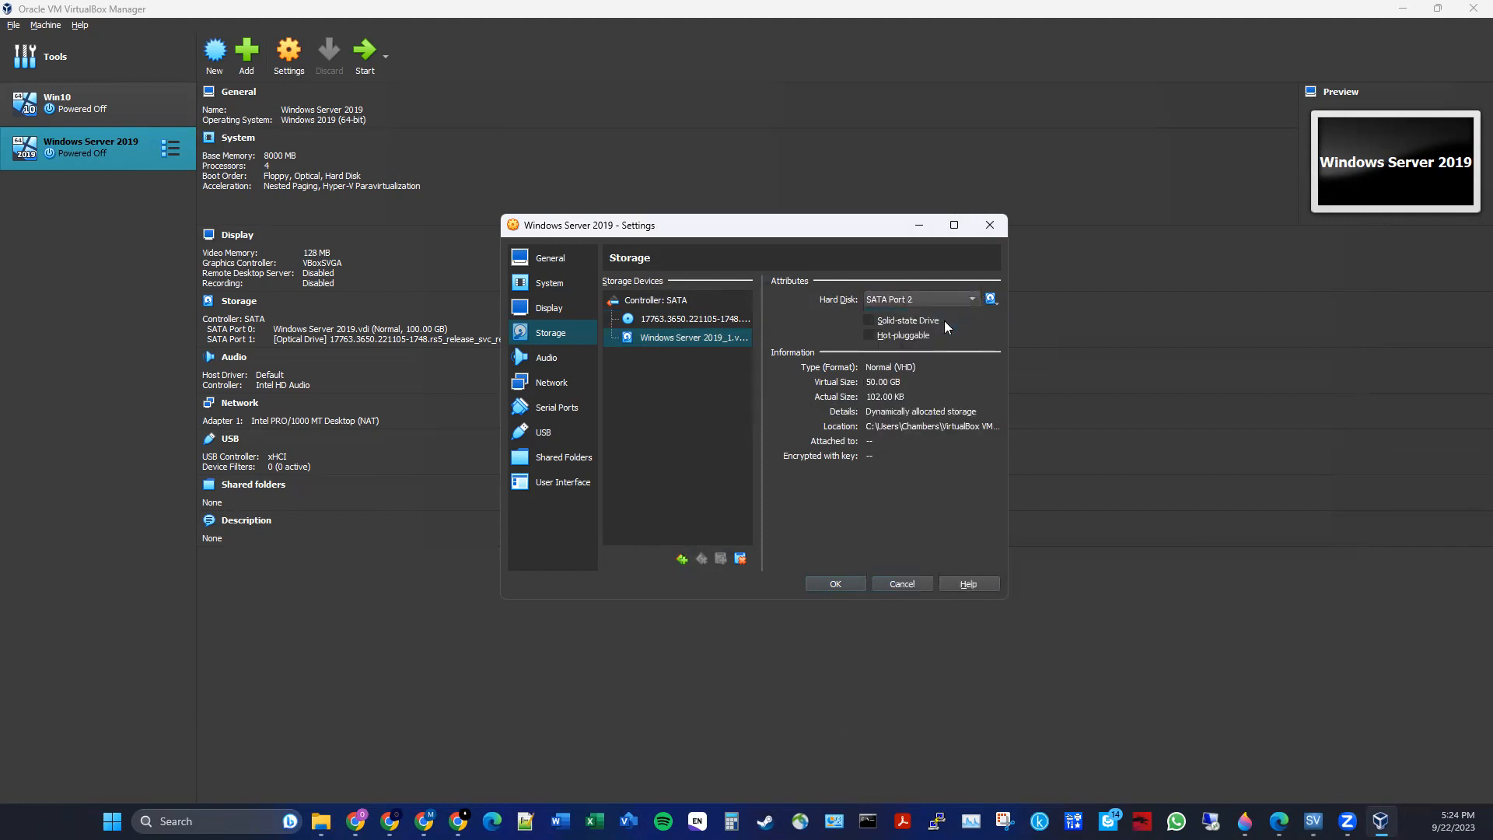
pyautogui.click(944, 295)
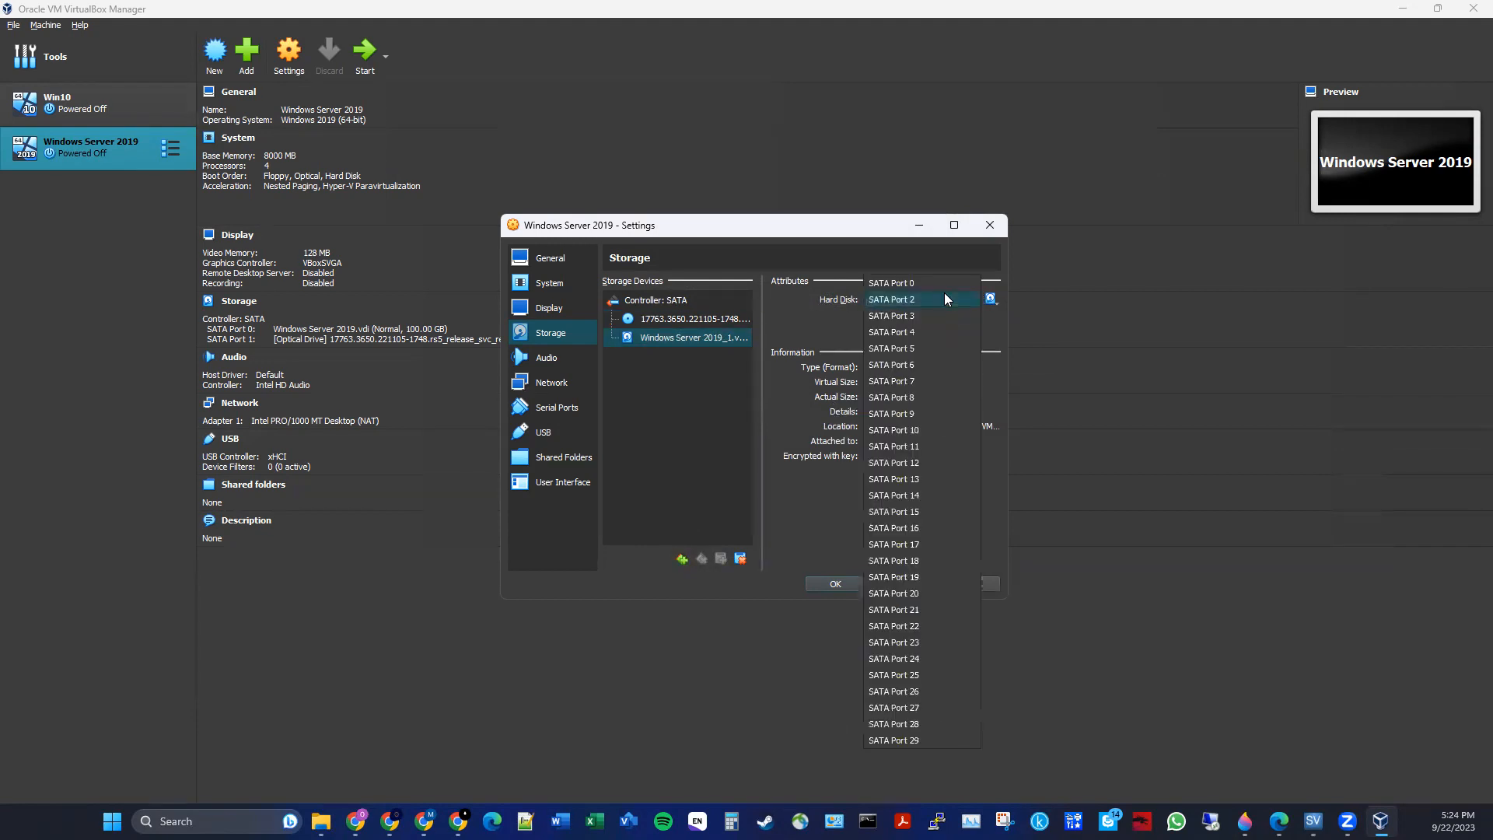
pyautogui.click(940, 285)
pyautogui.click(926, 301)
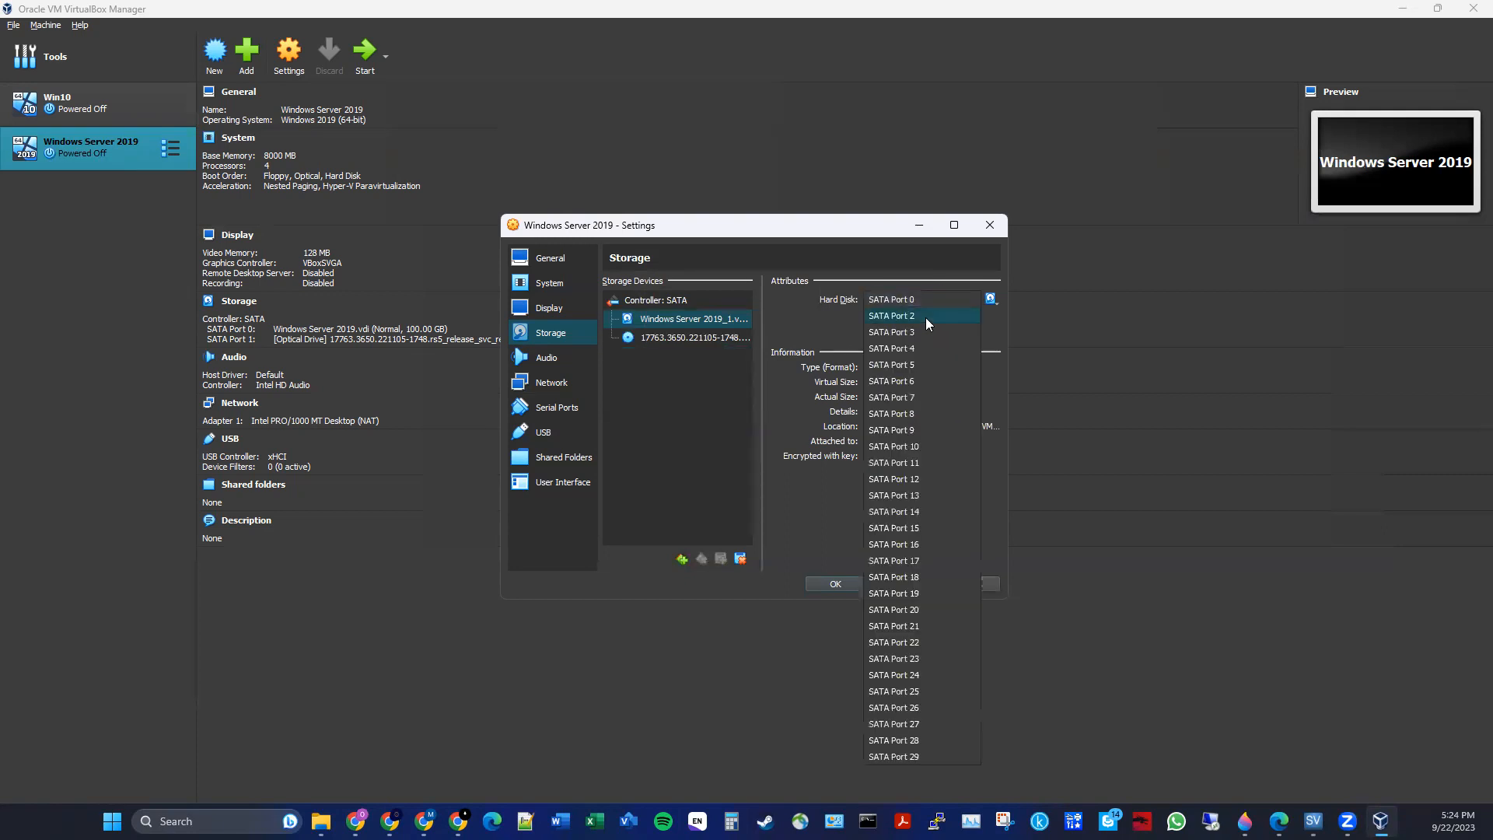
pyautogui.click(924, 317)
# - Try reassigning the new disk to SATA Port 3 and reselecting Windows Server 2019_1.vhd for it
pyautogui.click(698, 319)
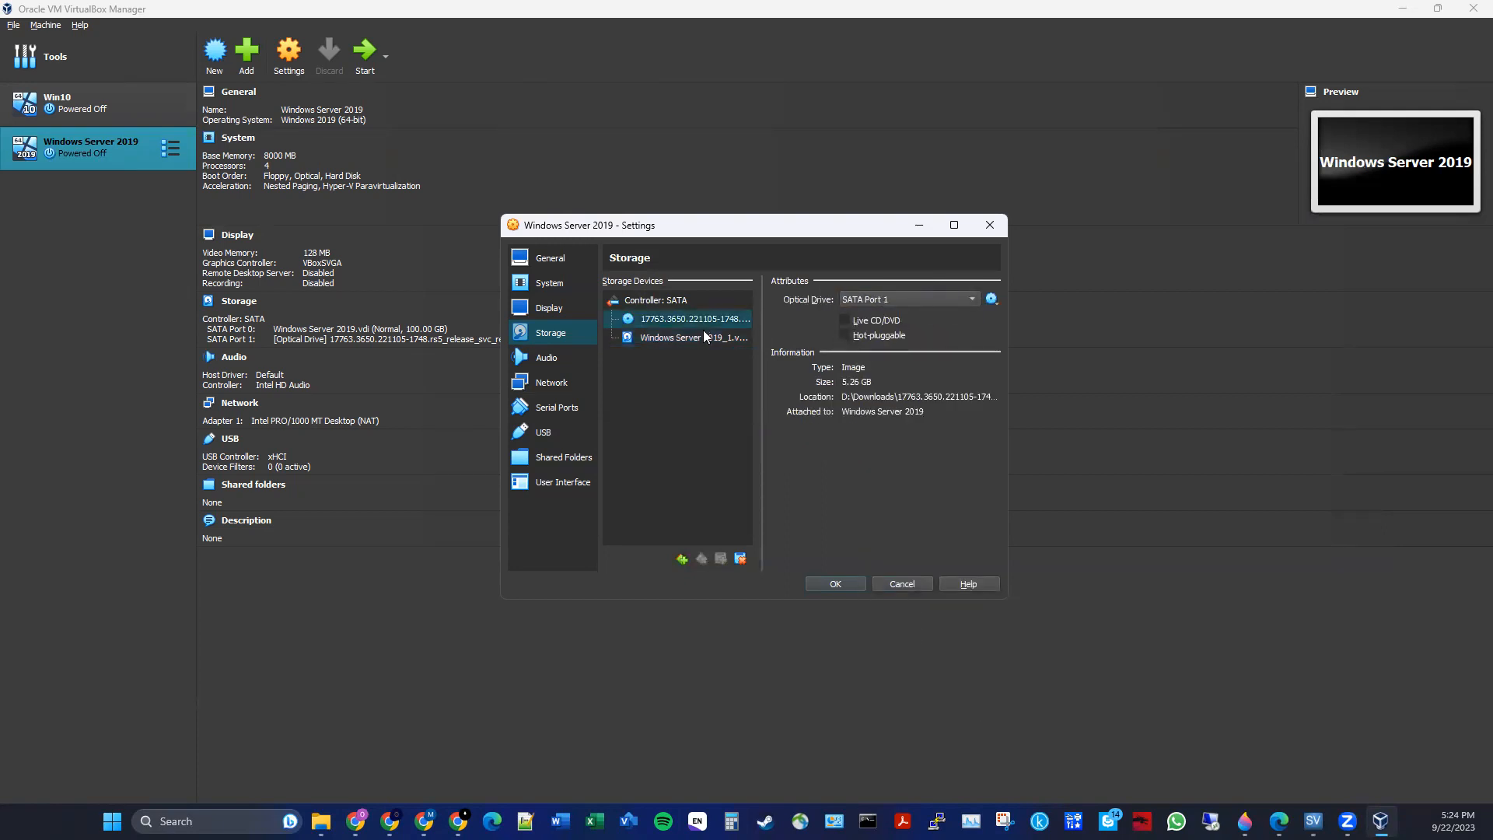
pyautogui.click(704, 334)
pyautogui.click(704, 317)
pyautogui.click(696, 339)
pyautogui.click(967, 298)
pyautogui.click(988, 300)
pyautogui.click(990, 298)
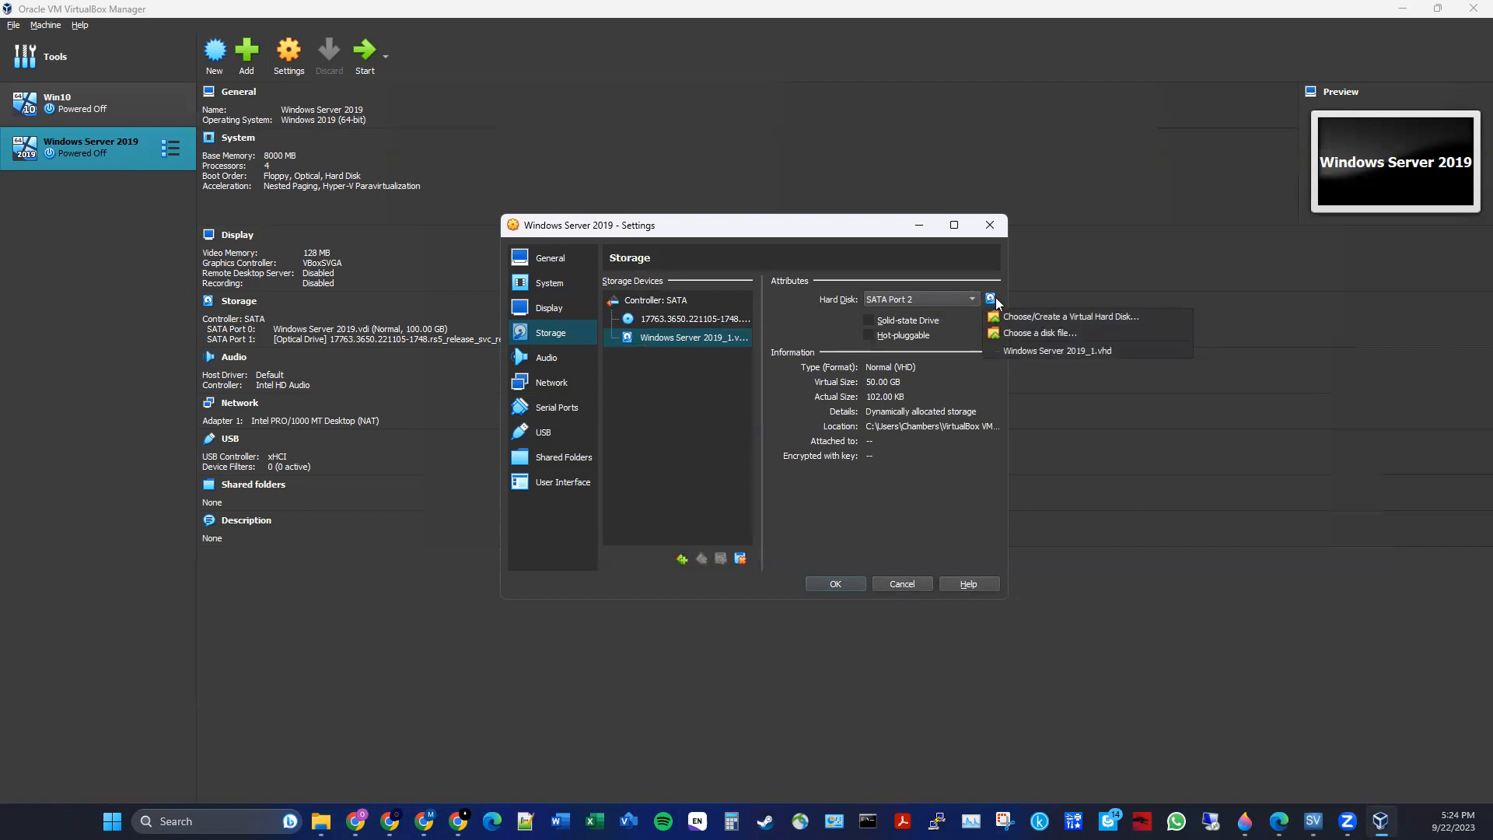
pyautogui.click(1005, 351)
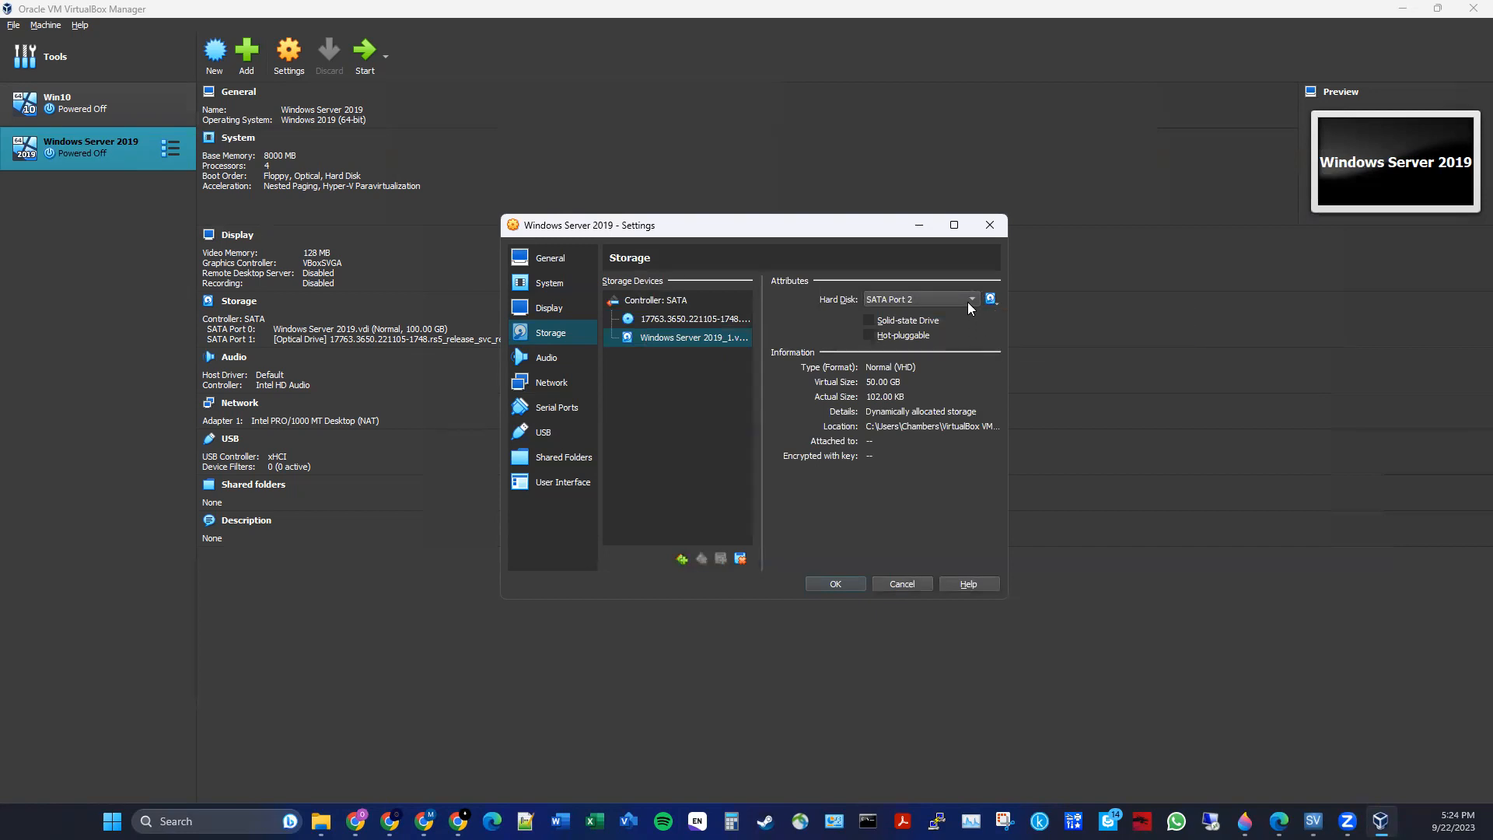
pyautogui.click(935, 297)
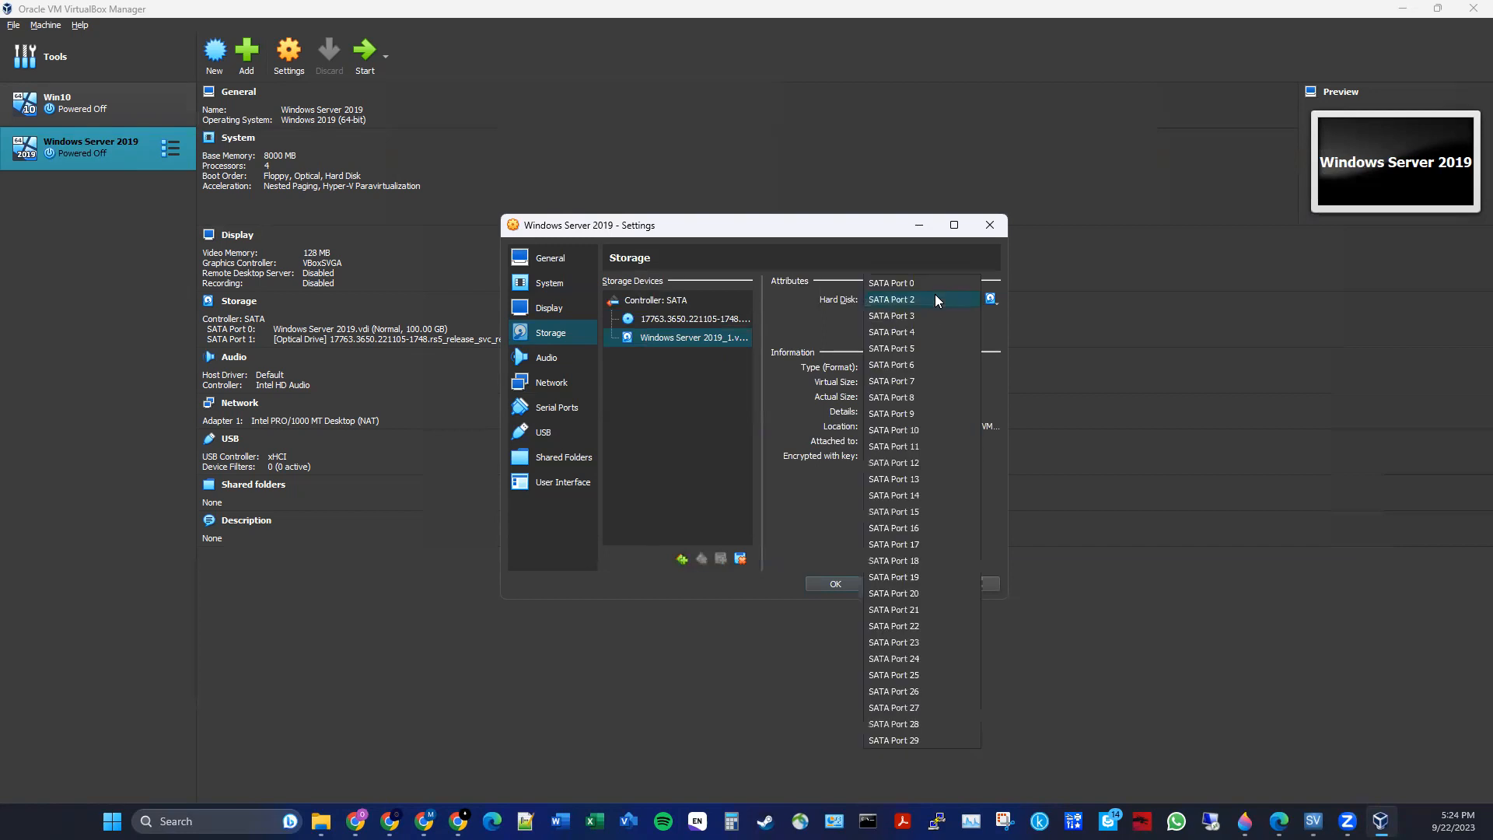
pyautogui.click(927, 316)
pyautogui.click(989, 299)
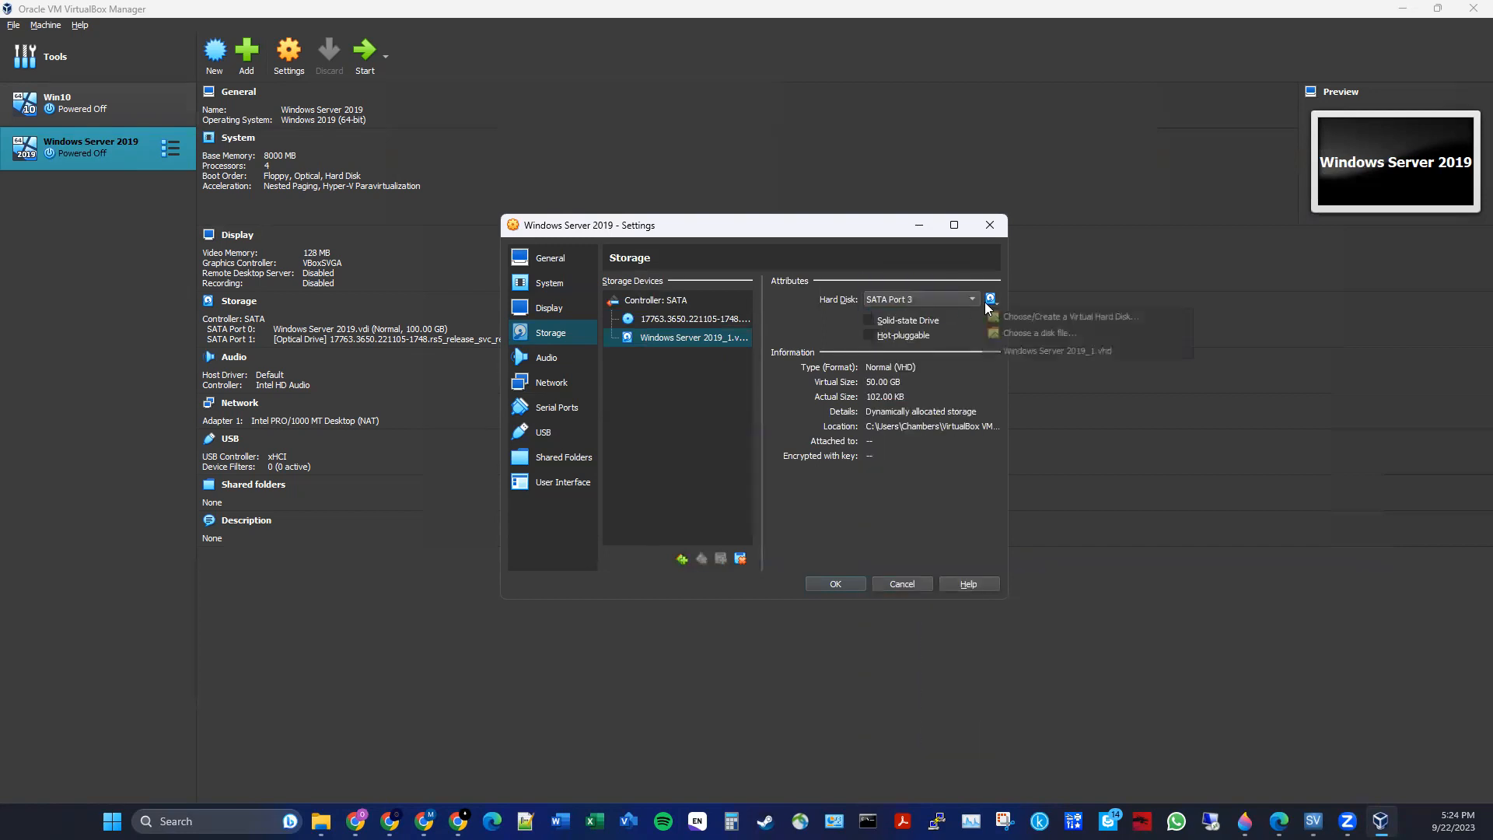
pyautogui.click(1008, 352)
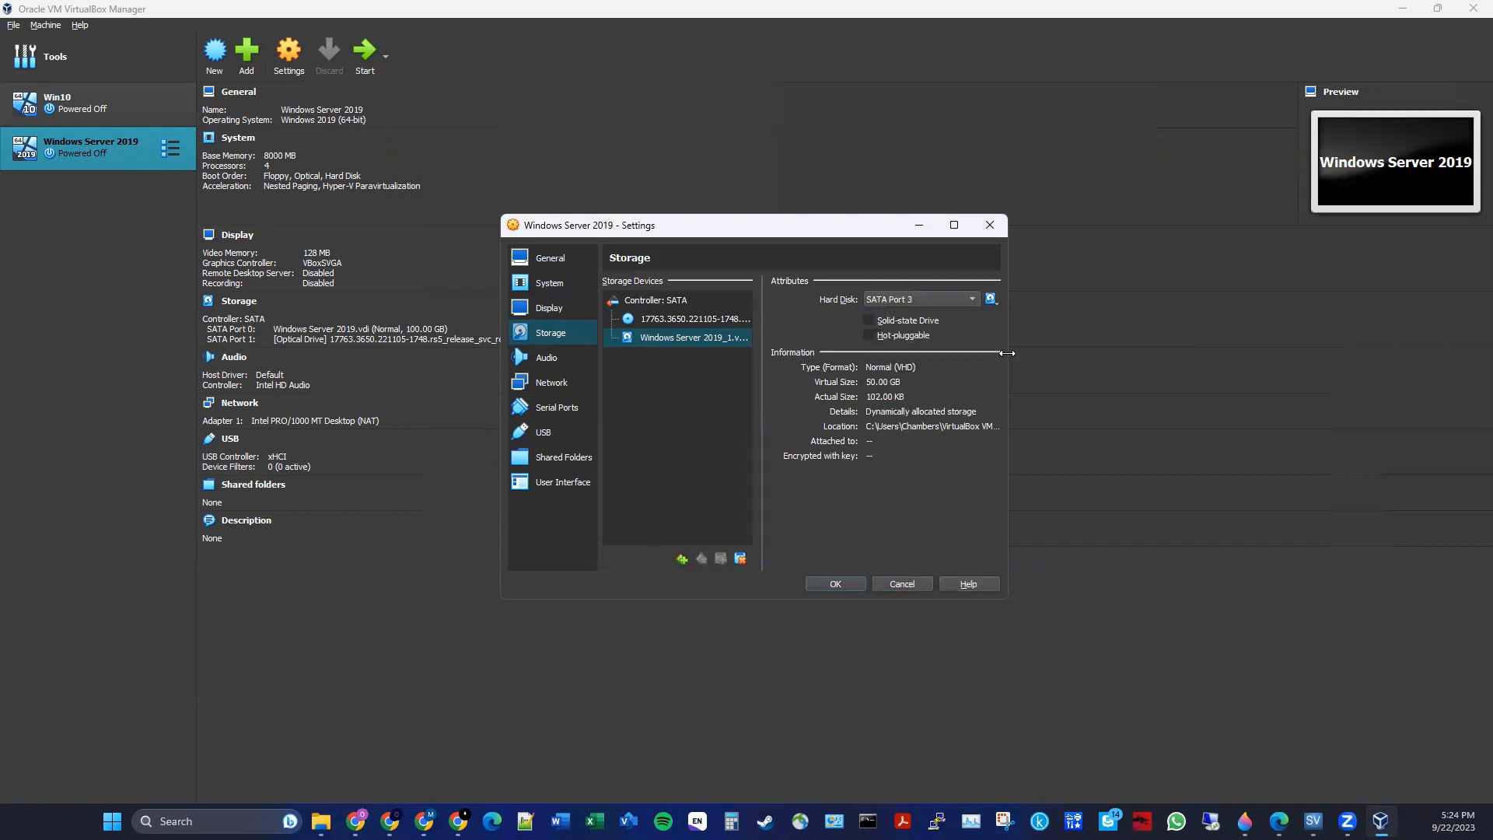
pyautogui.click(993, 296)
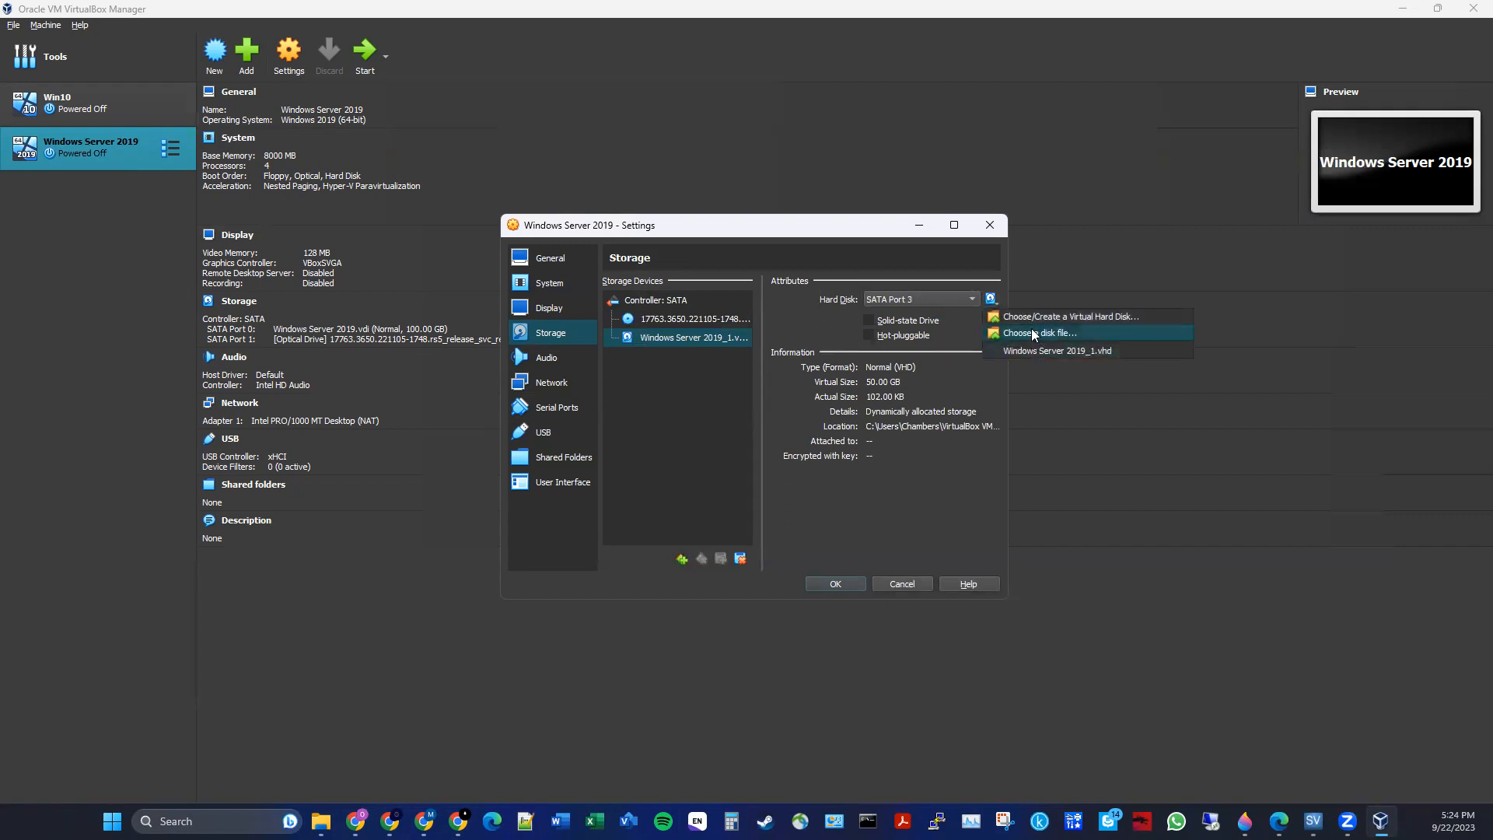
pyautogui.click(907, 316)
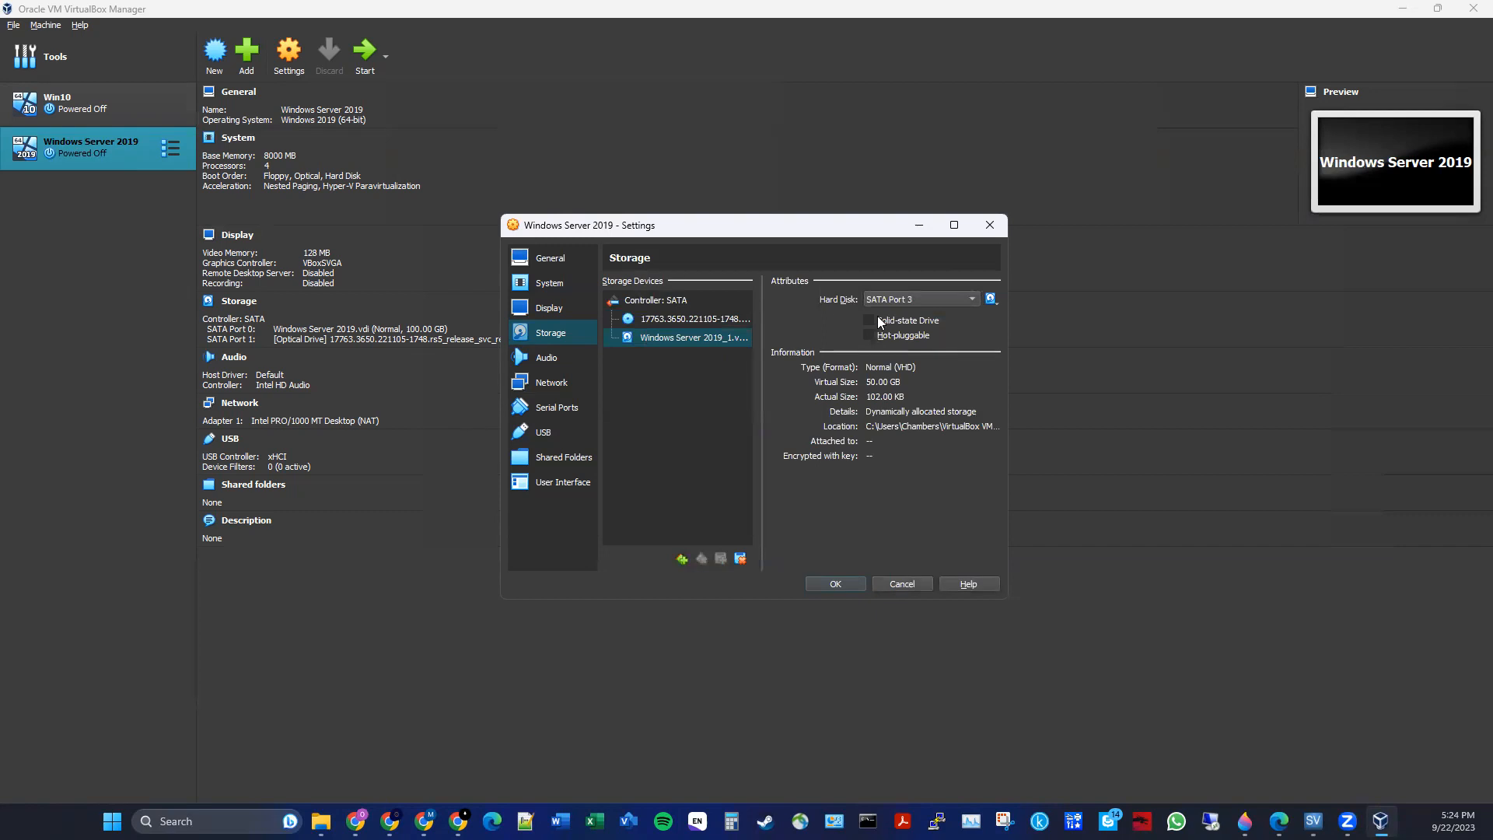
# - Return the new disk to SATA Port 0 and save the settings
pyautogui.click(700, 318)
pyautogui.click(713, 338)
pyautogui.click(939, 300)
pyautogui.click(934, 296)
pyautogui.click(926, 300)
pyautogui.click(919, 284)
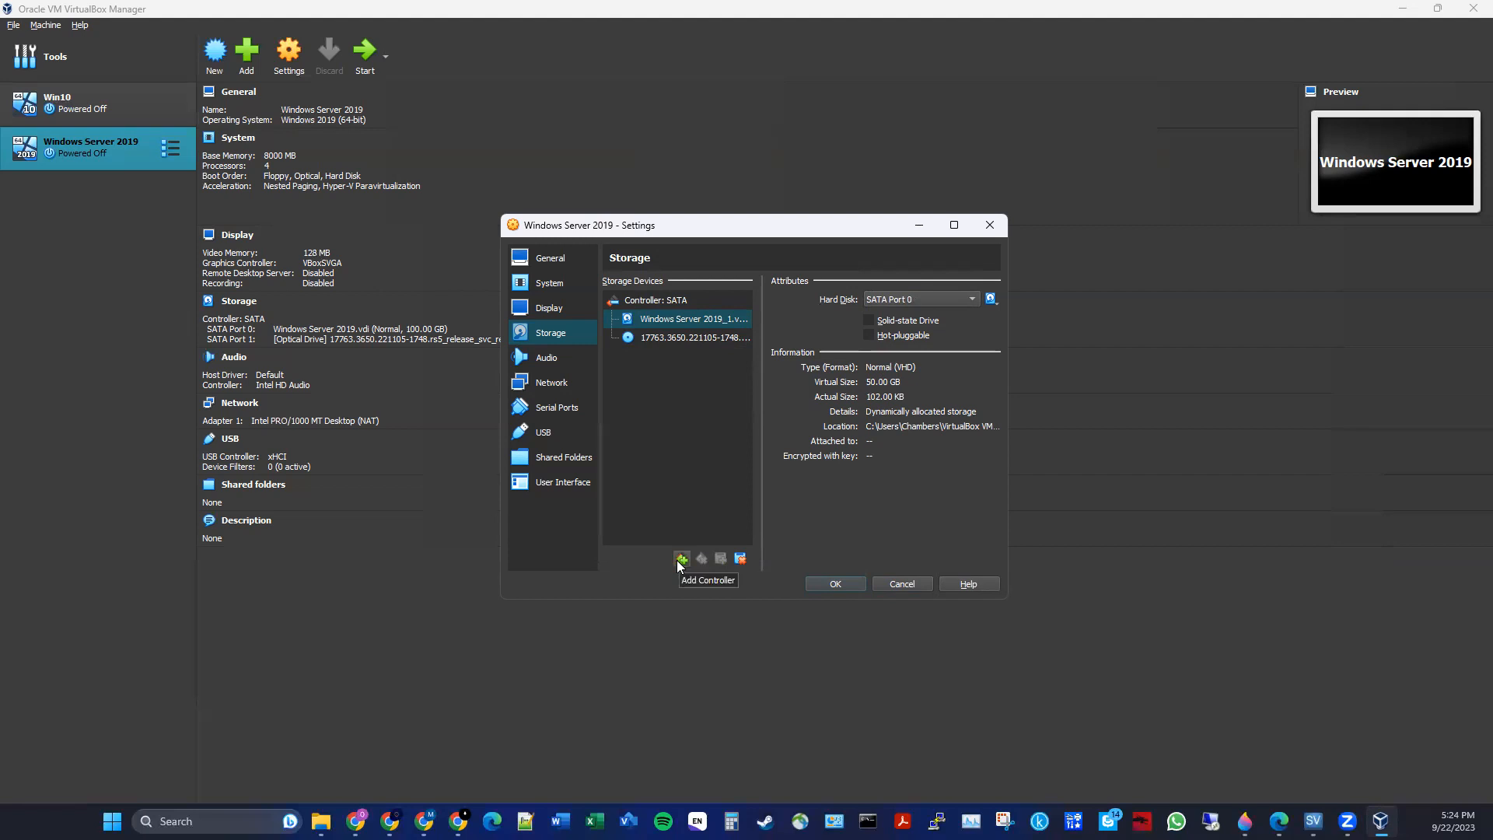
pyautogui.click(842, 588)
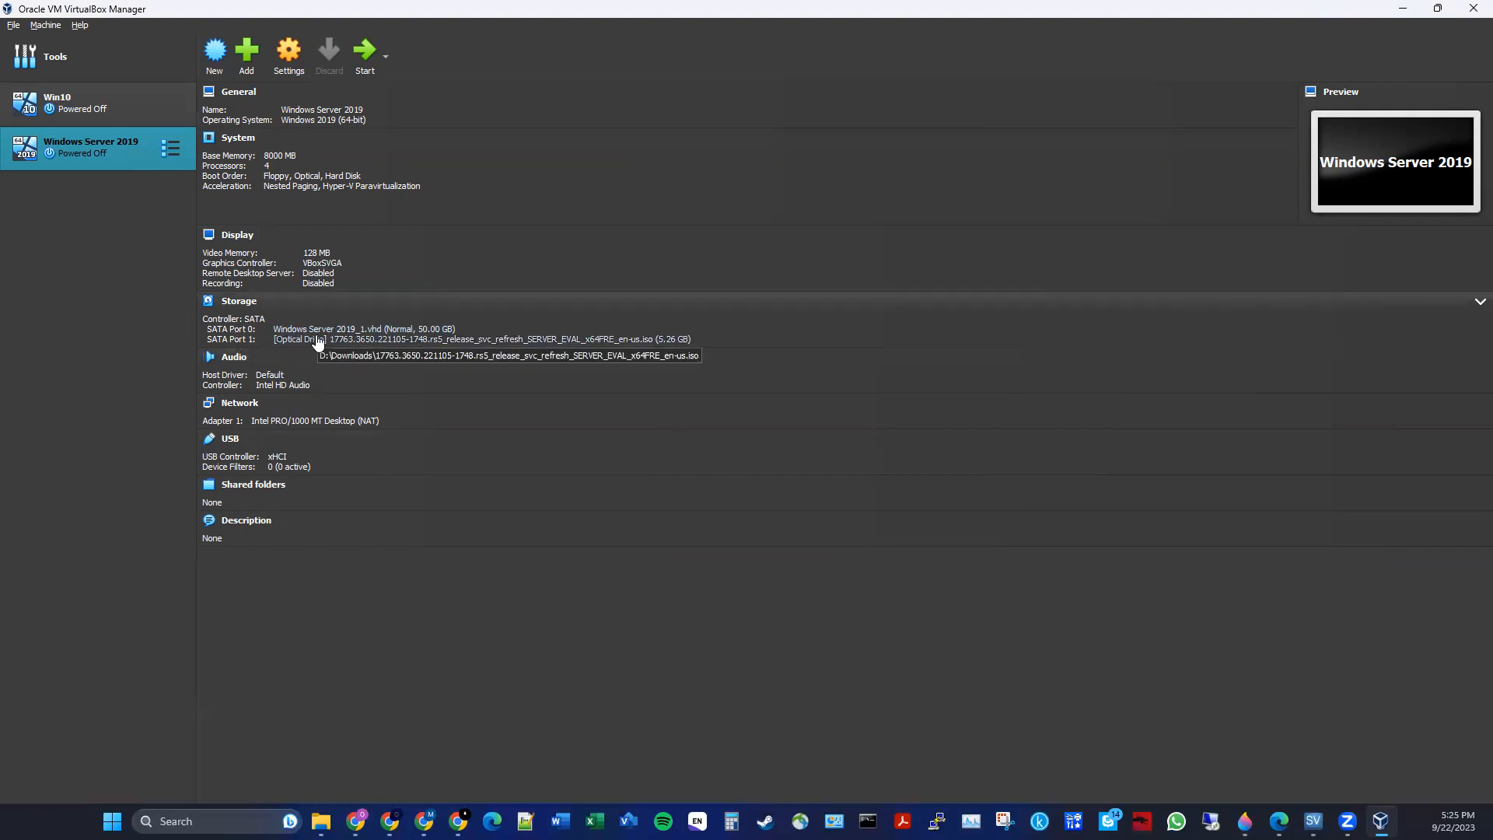
# - Reopen the virtual machine's settings at the Storage page
pyautogui.rightClick(116, 143)
pyautogui.click(149, 153)
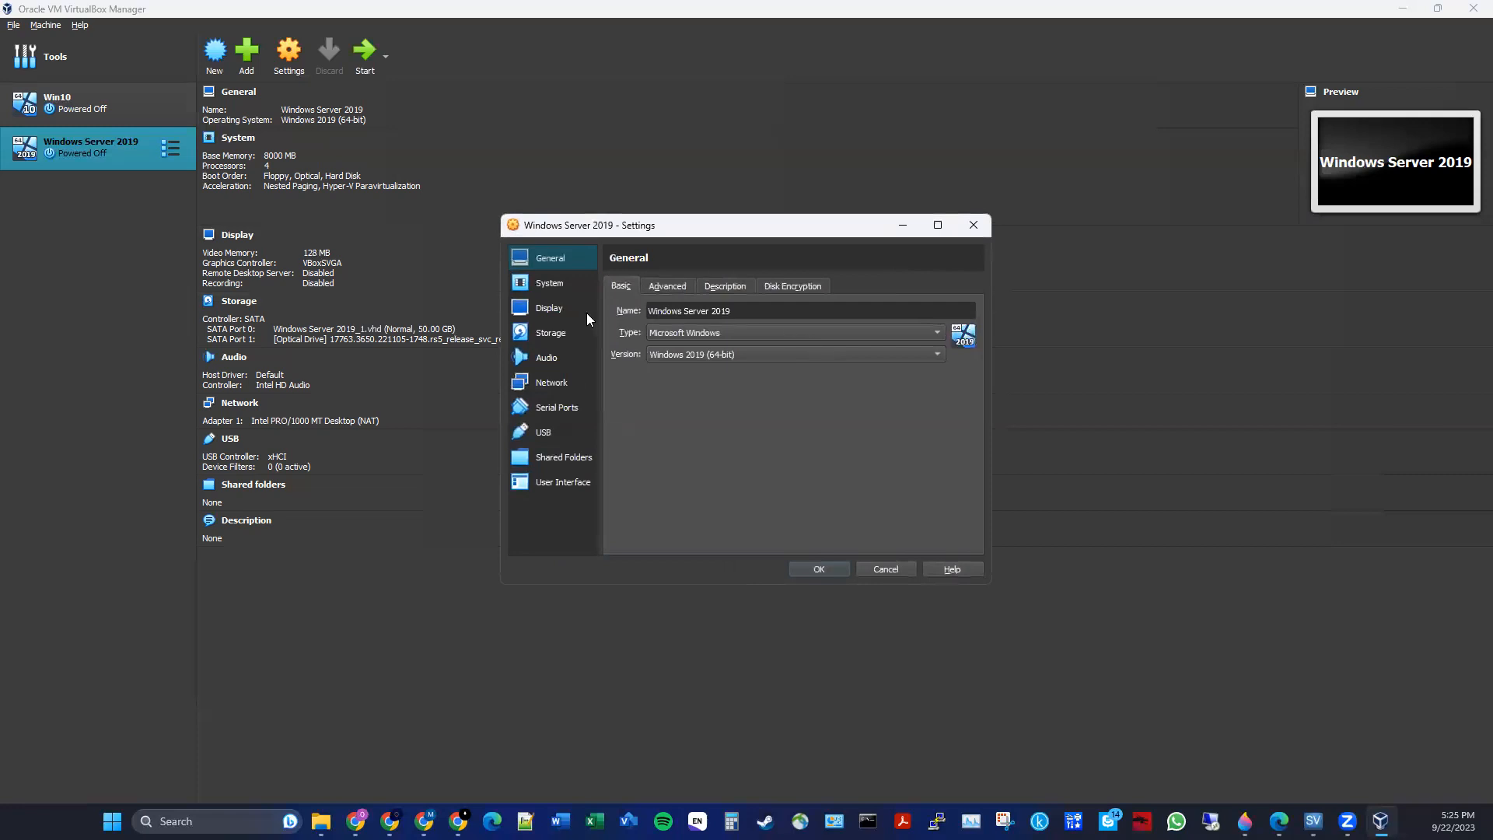
pyautogui.click(543, 334)
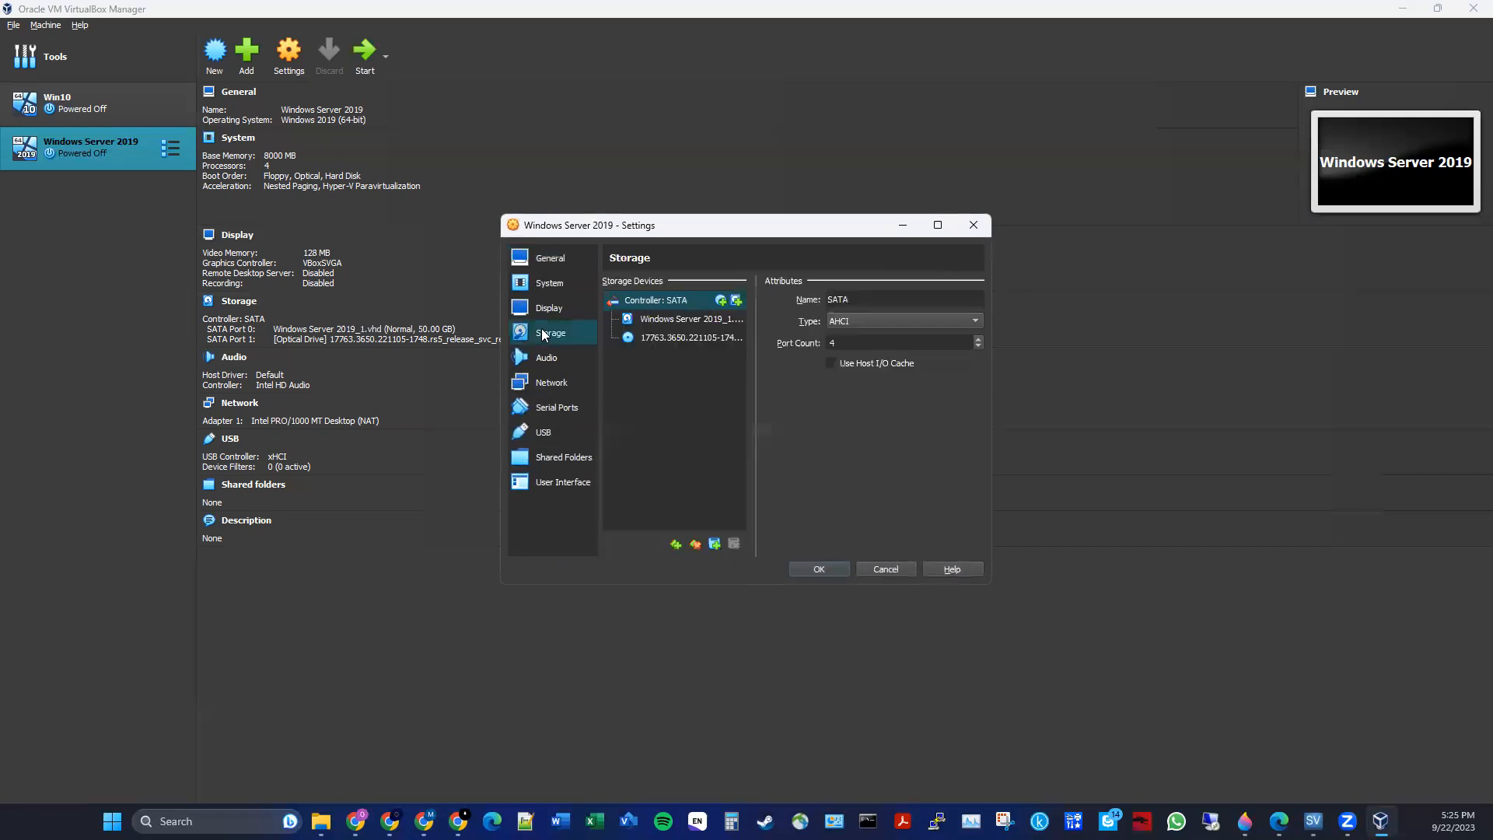
# - Attach the existing Windows Server 2019.vdi as an additional hard disk on the SATA controller
pyautogui.click(735, 302)
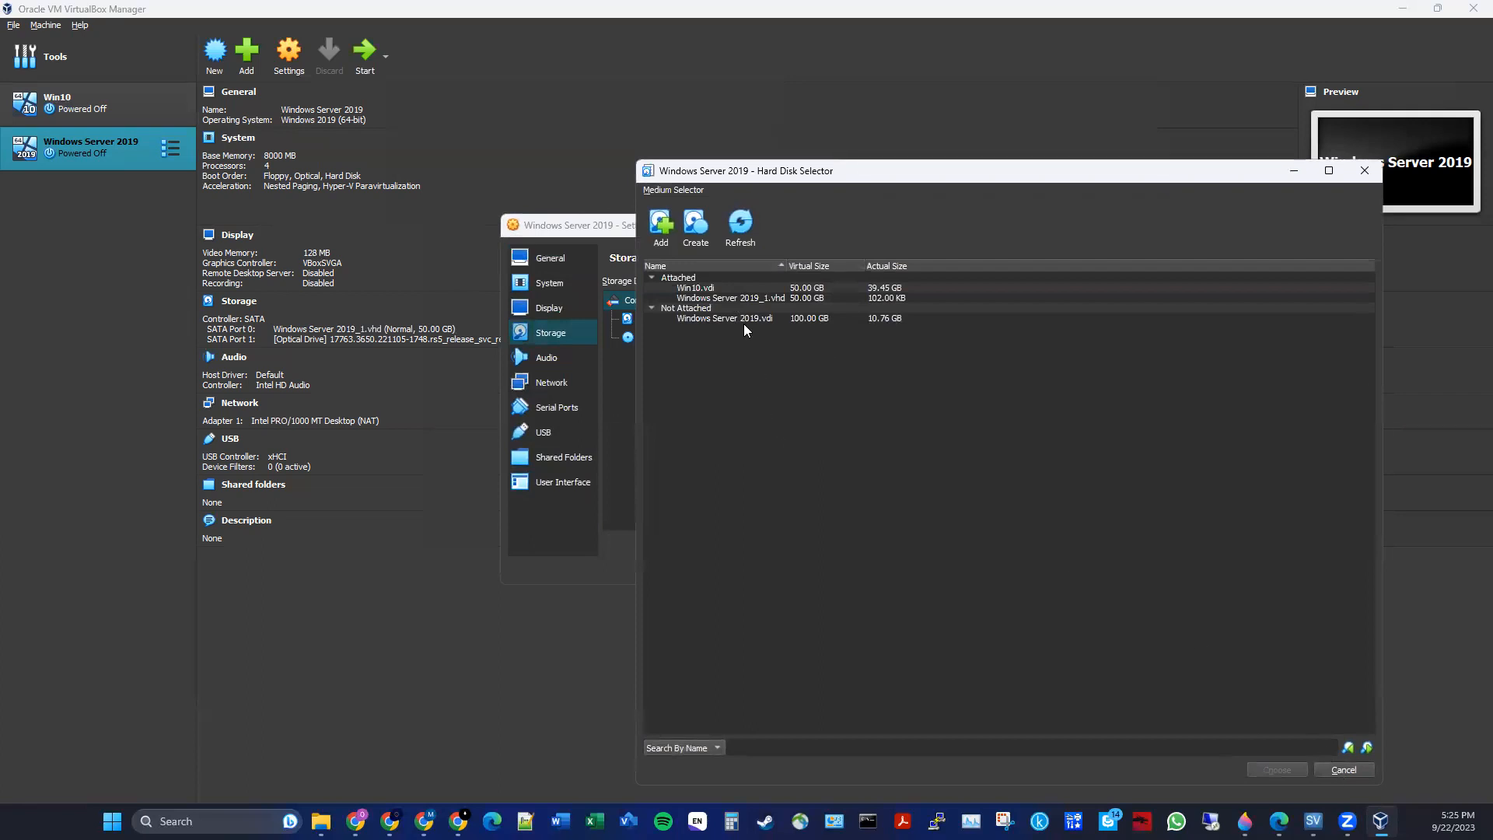
pyautogui.click(1343, 769)
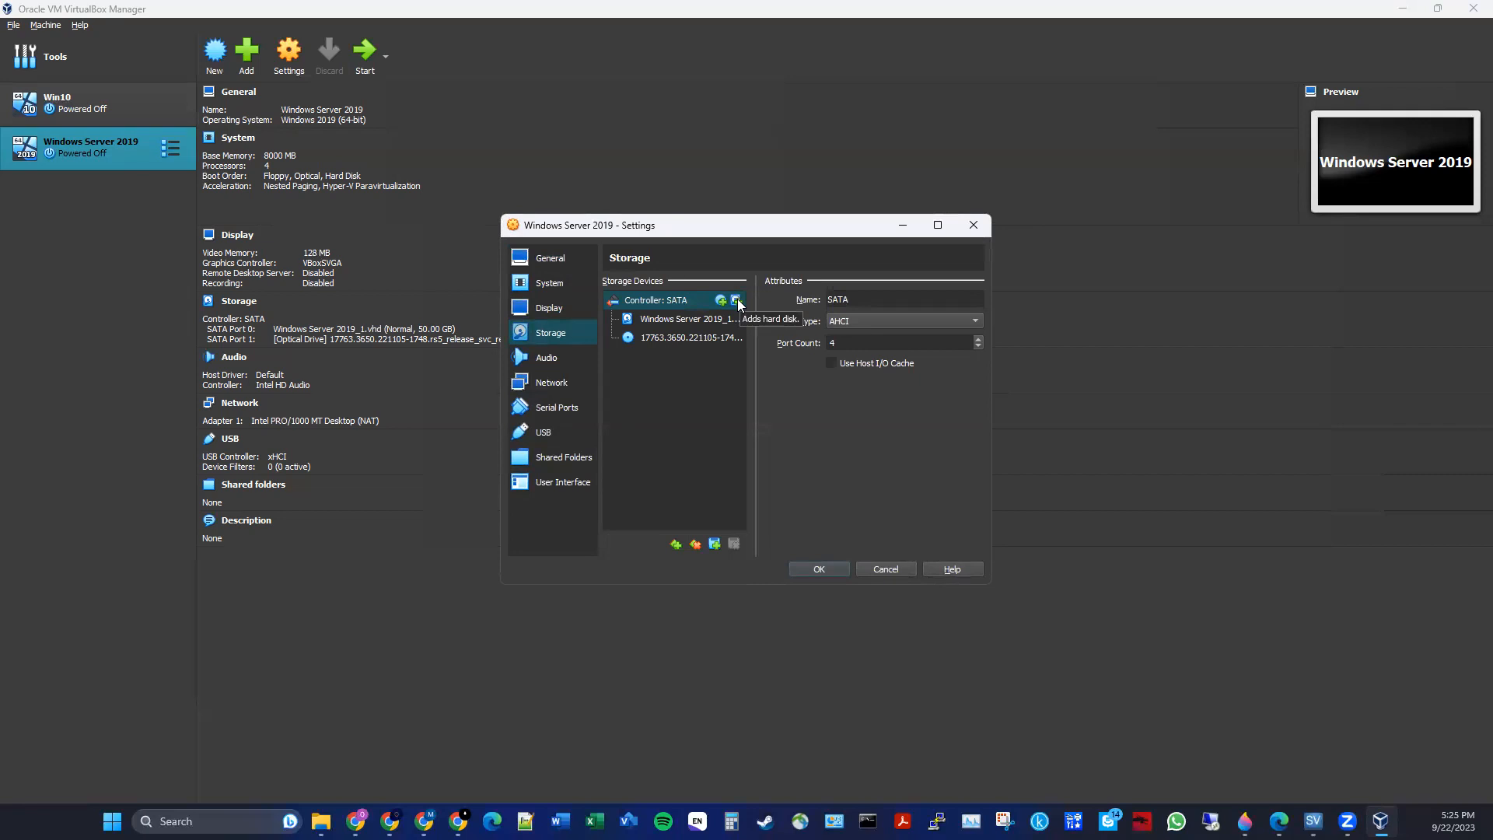
pyautogui.click(735, 301)
pyautogui.click(720, 319)
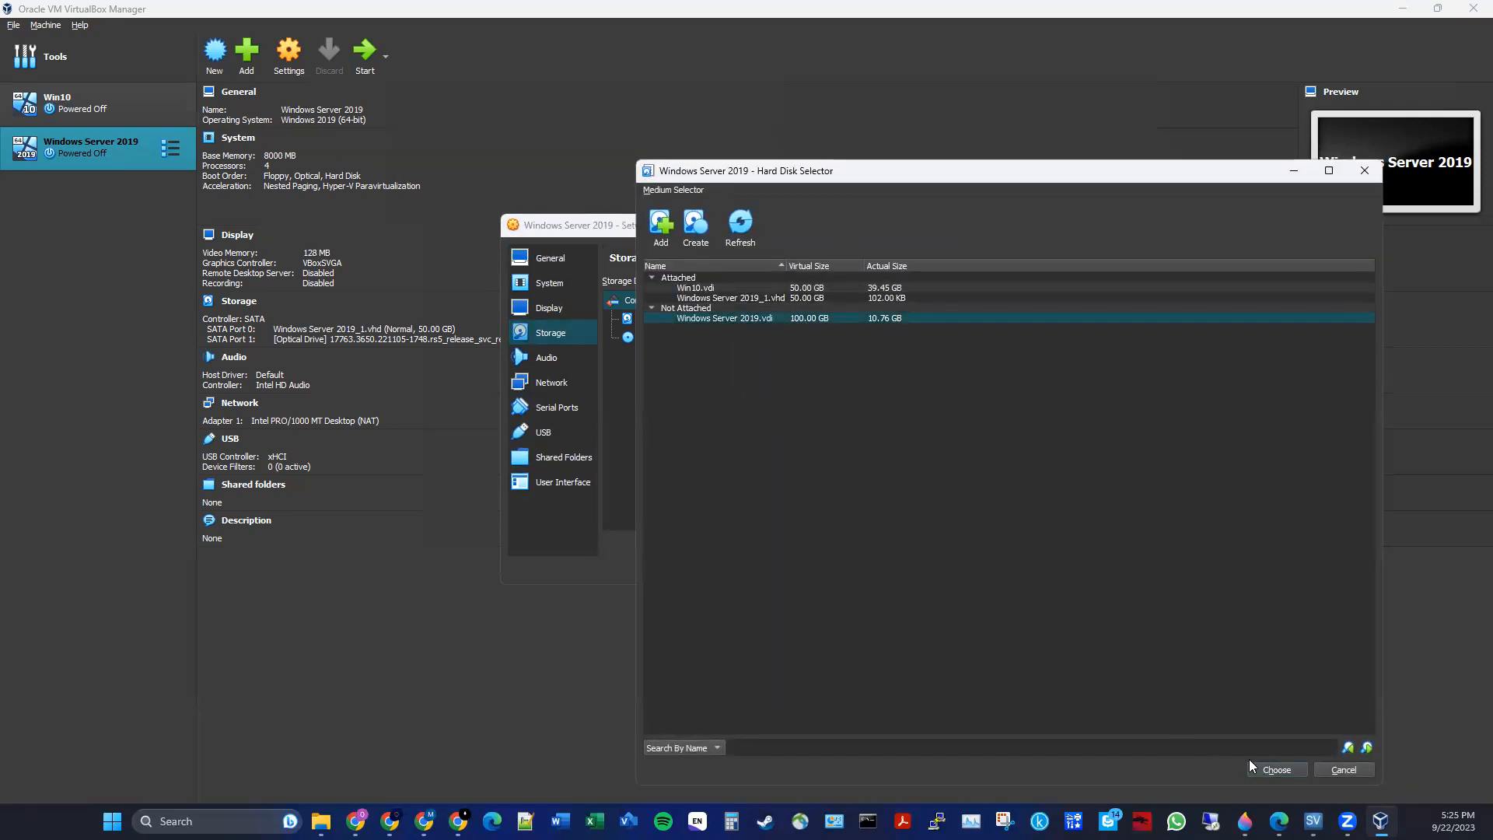
pyautogui.click(1284, 767)
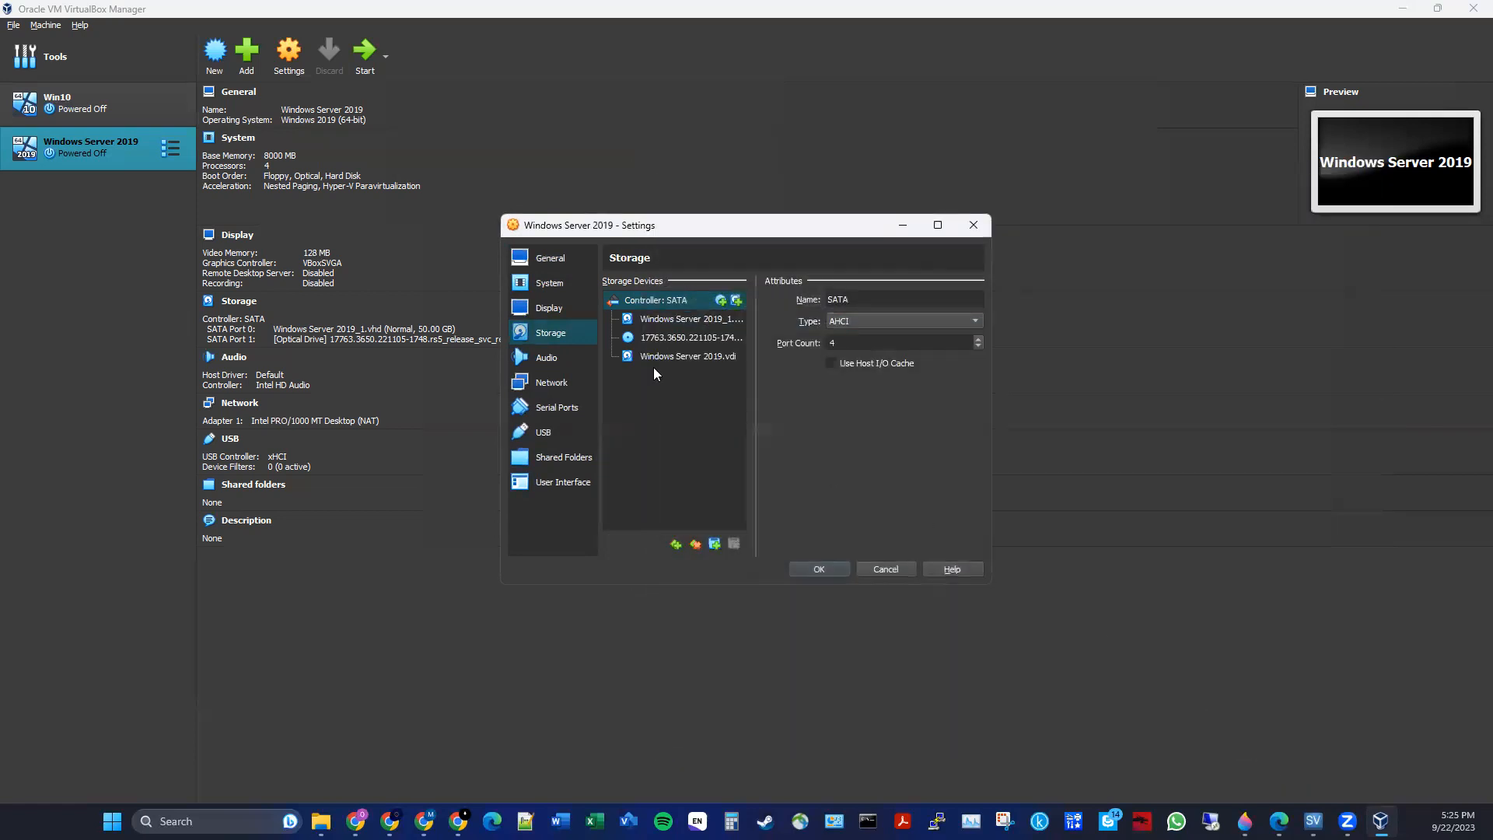
# - Try moving Windows Server 2019.vdi to the top of the SATA controller's device list
pyautogui.click(673, 359)
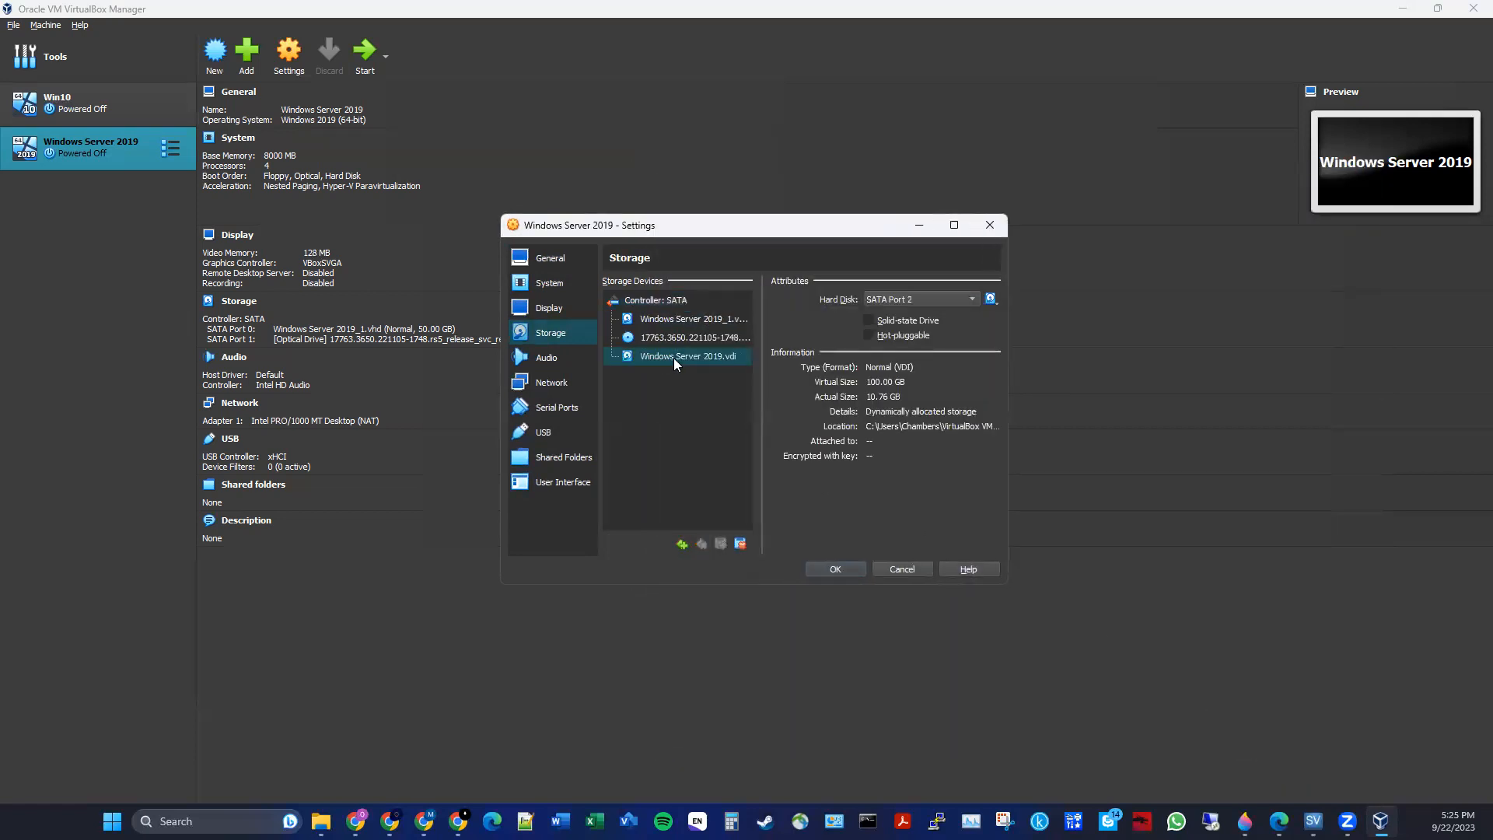
pyautogui.moveTo(695, 356); pyautogui.dragTo(699, 312)
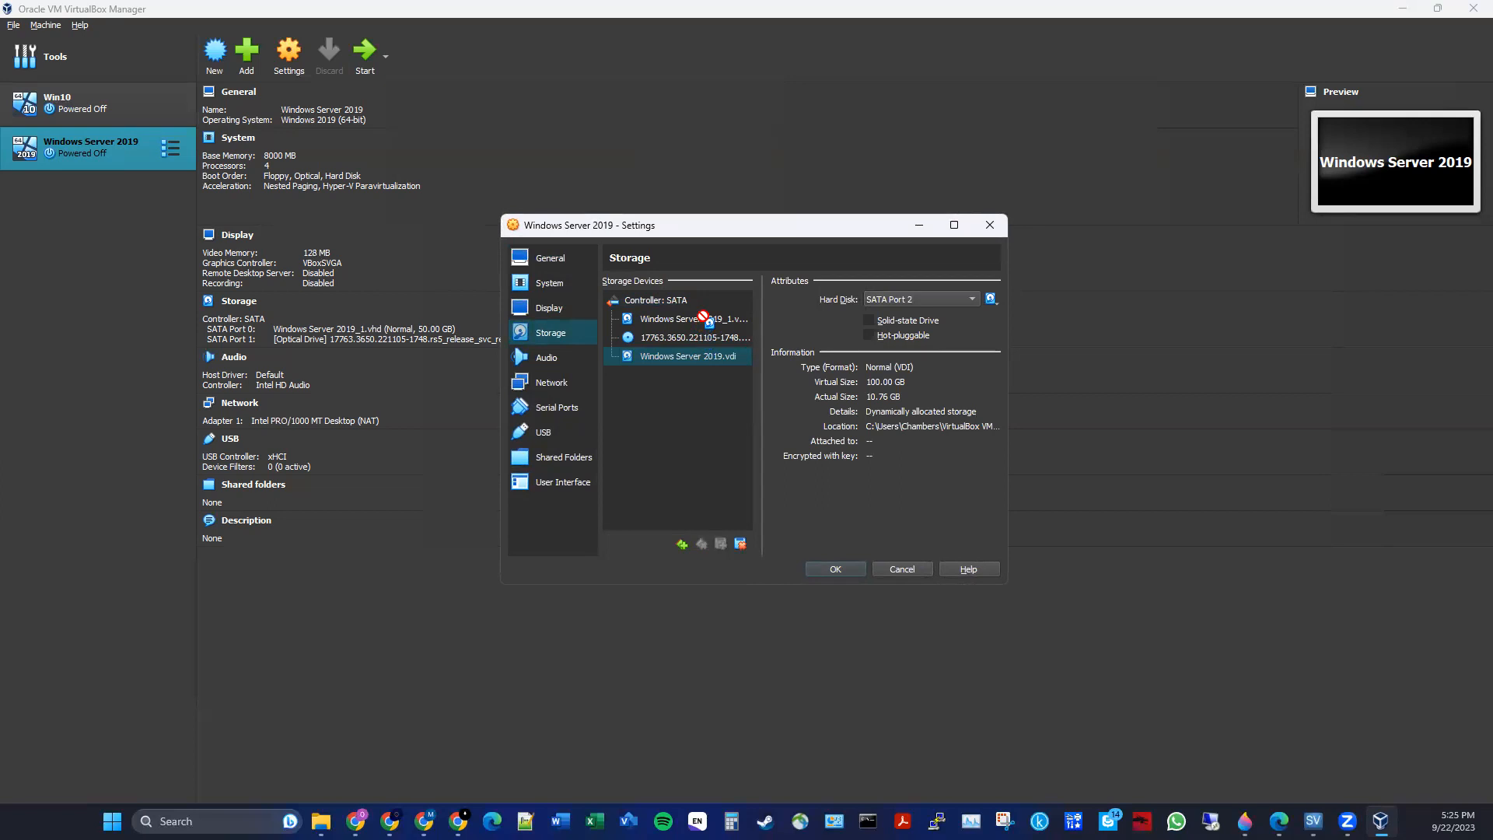
pyautogui.click(906, 301)
pyautogui.click(938, 309)
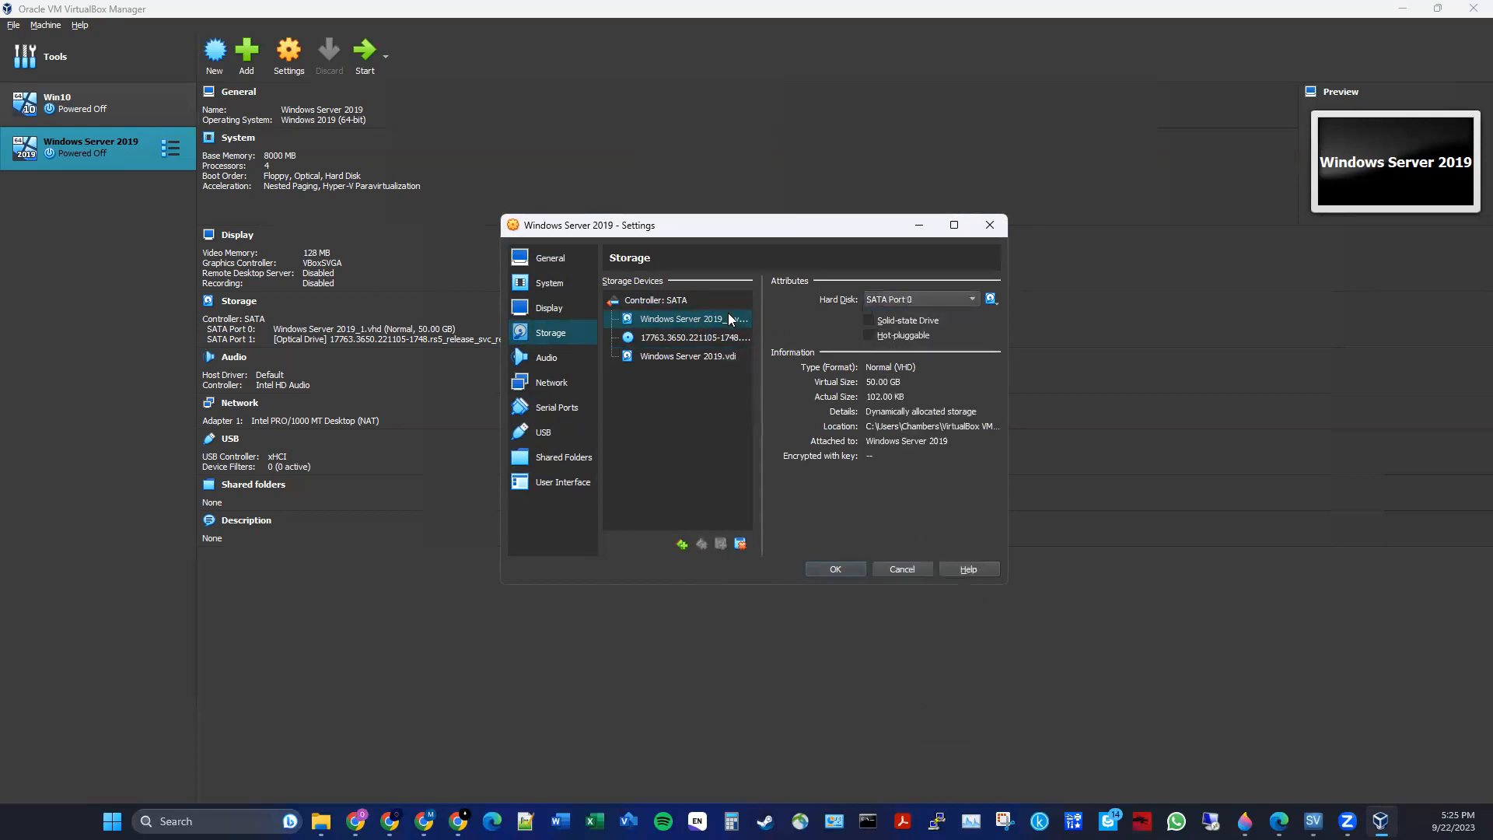
# - Move the new VHD disk to SATA Port 3 and assign Windows Server 2019.vdi to SATA Port 0
pyautogui.click(936, 300)
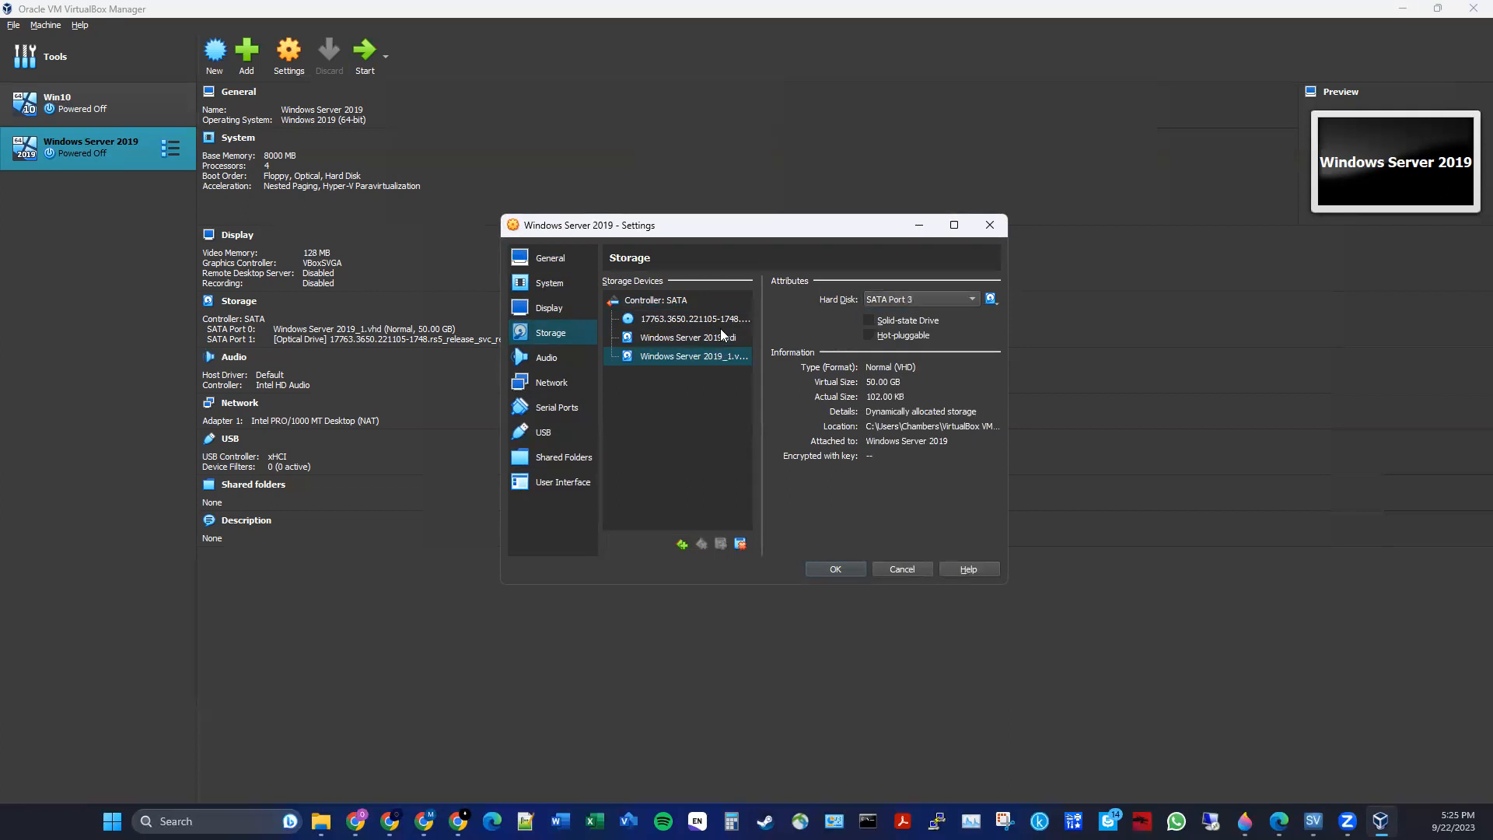
pyautogui.click(720, 337)
pyautogui.click(885, 300)
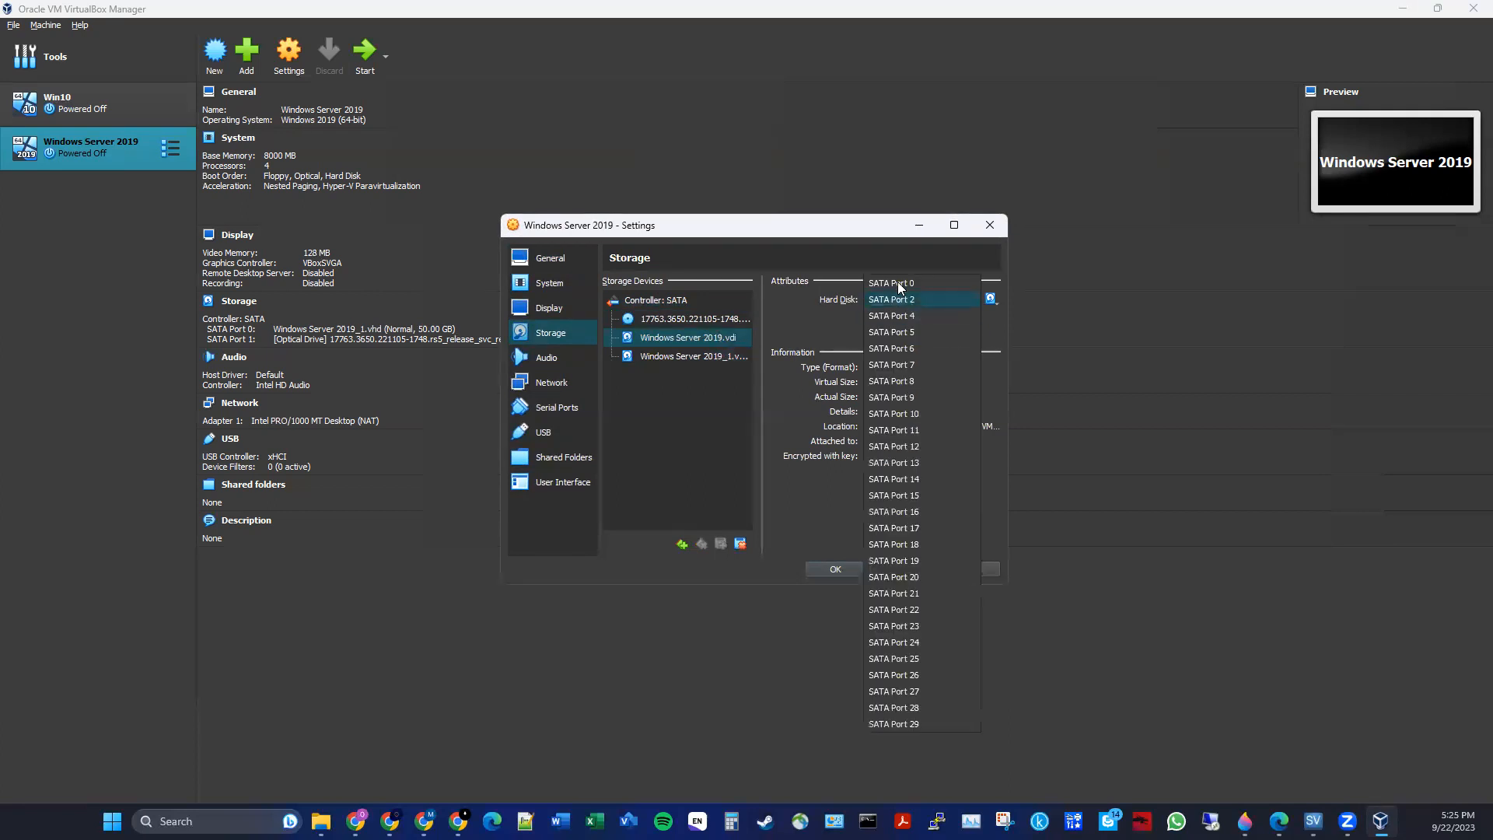
pyautogui.click(897, 284)
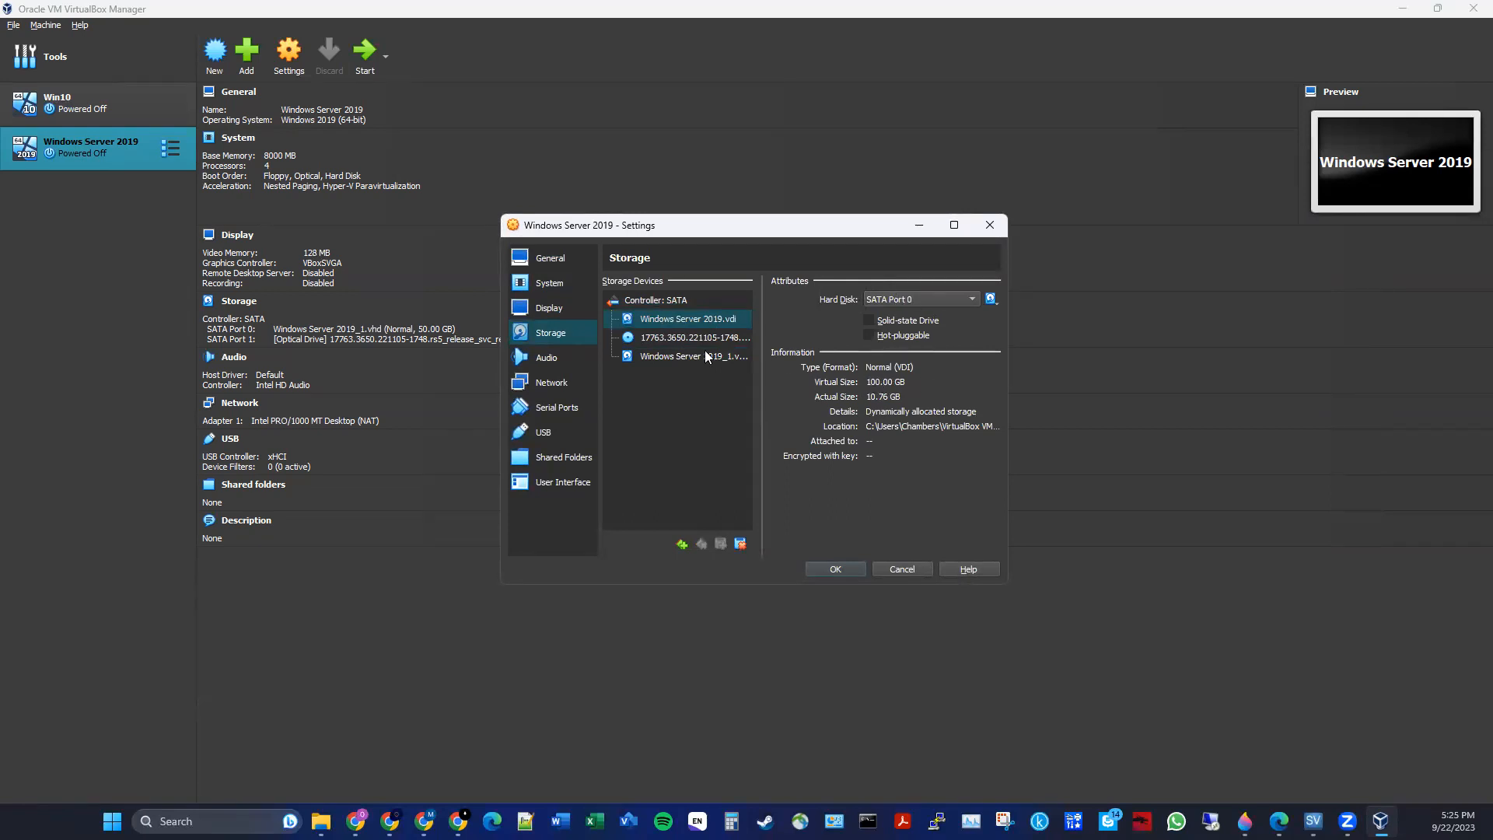
# - Move the optical drive with the server ISO to SATA Port 4
pyautogui.click(667, 339)
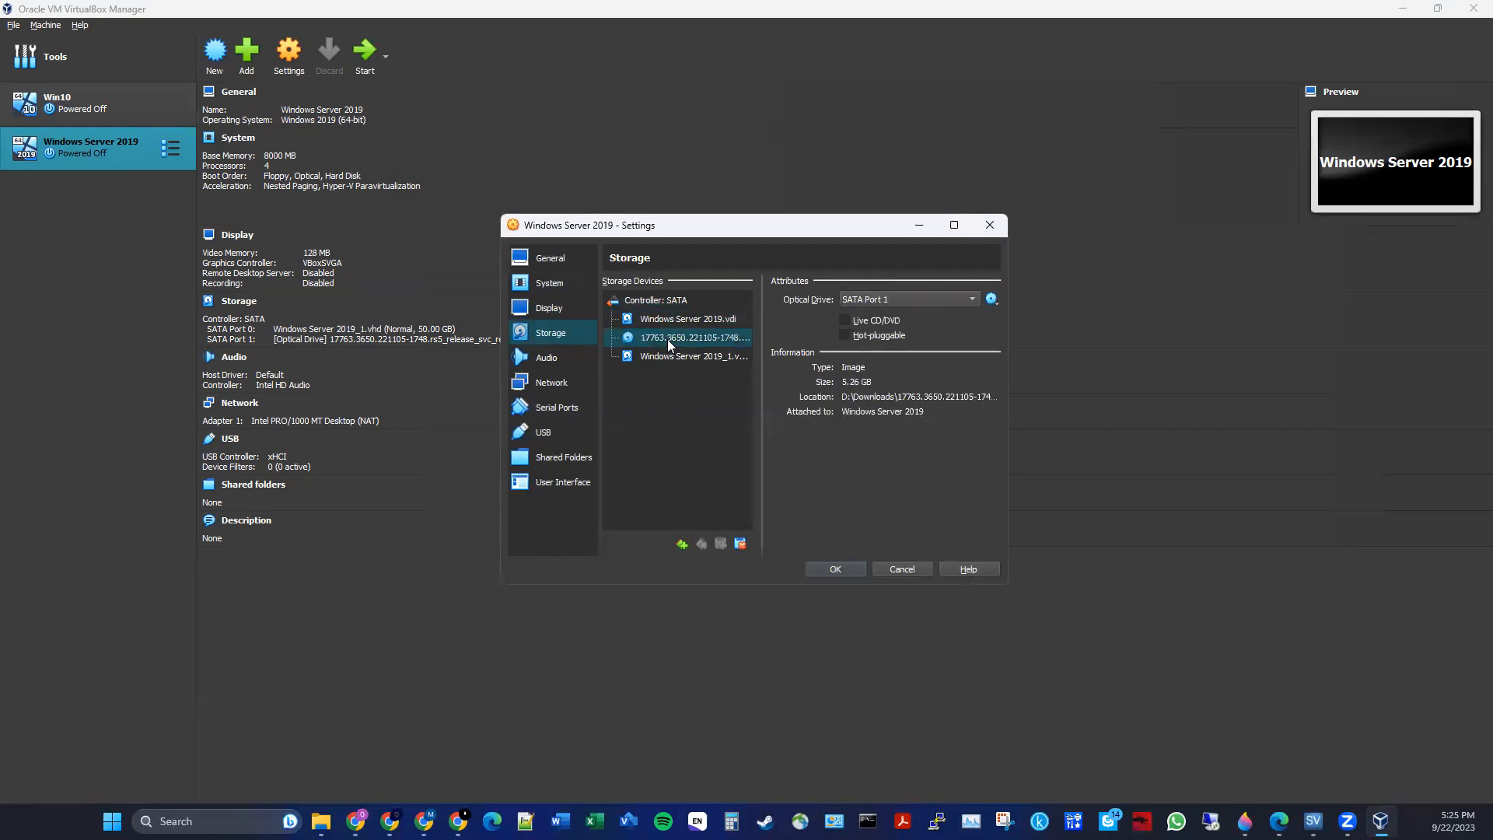
pyautogui.click(868, 301)
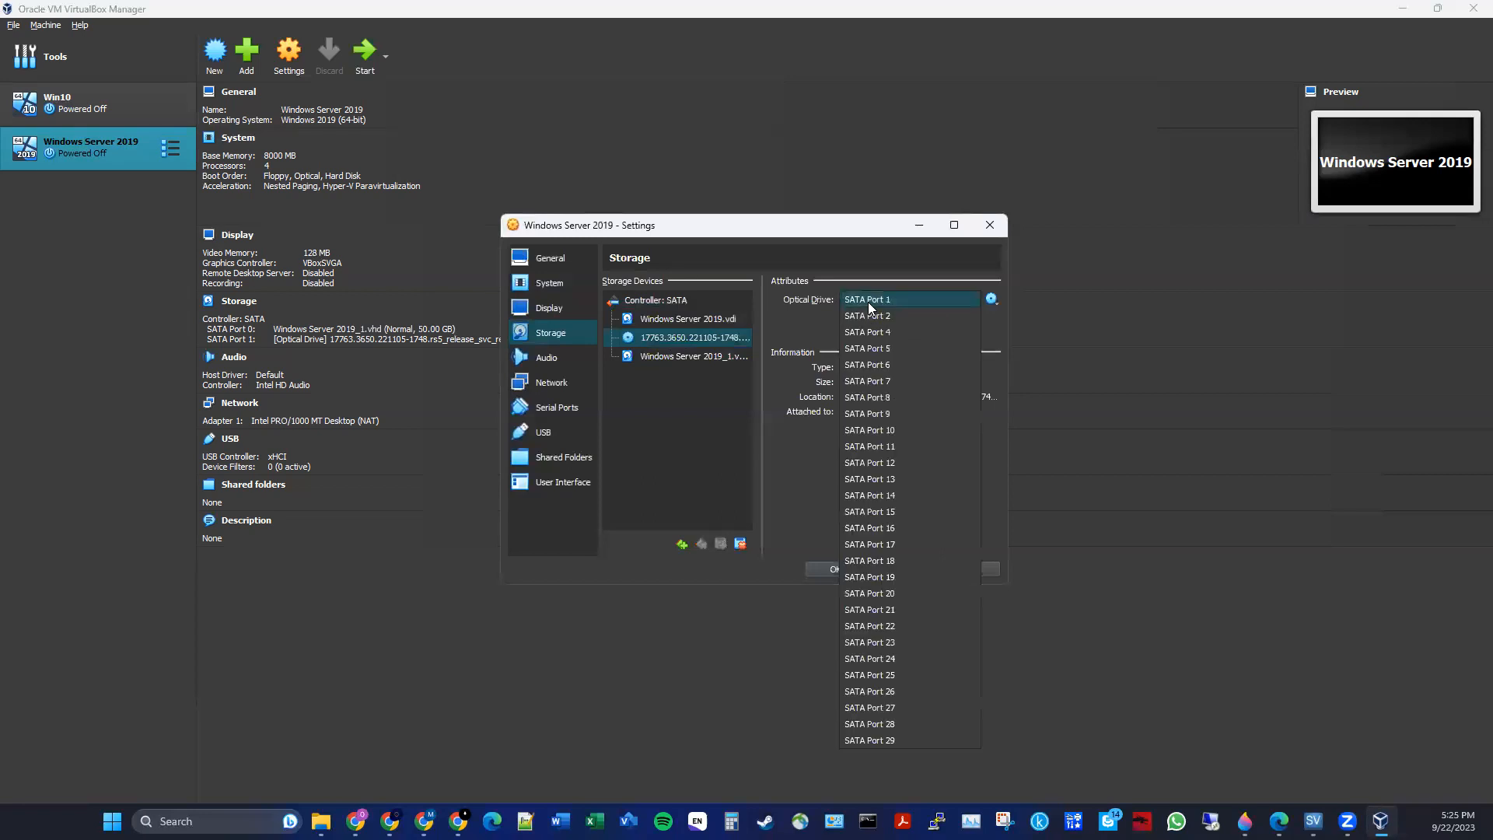
pyautogui.click(910, 331)
# - Assign the new VHD disk to SATA Port 1 and save the storage settings
pyautogui.click(744, 340)
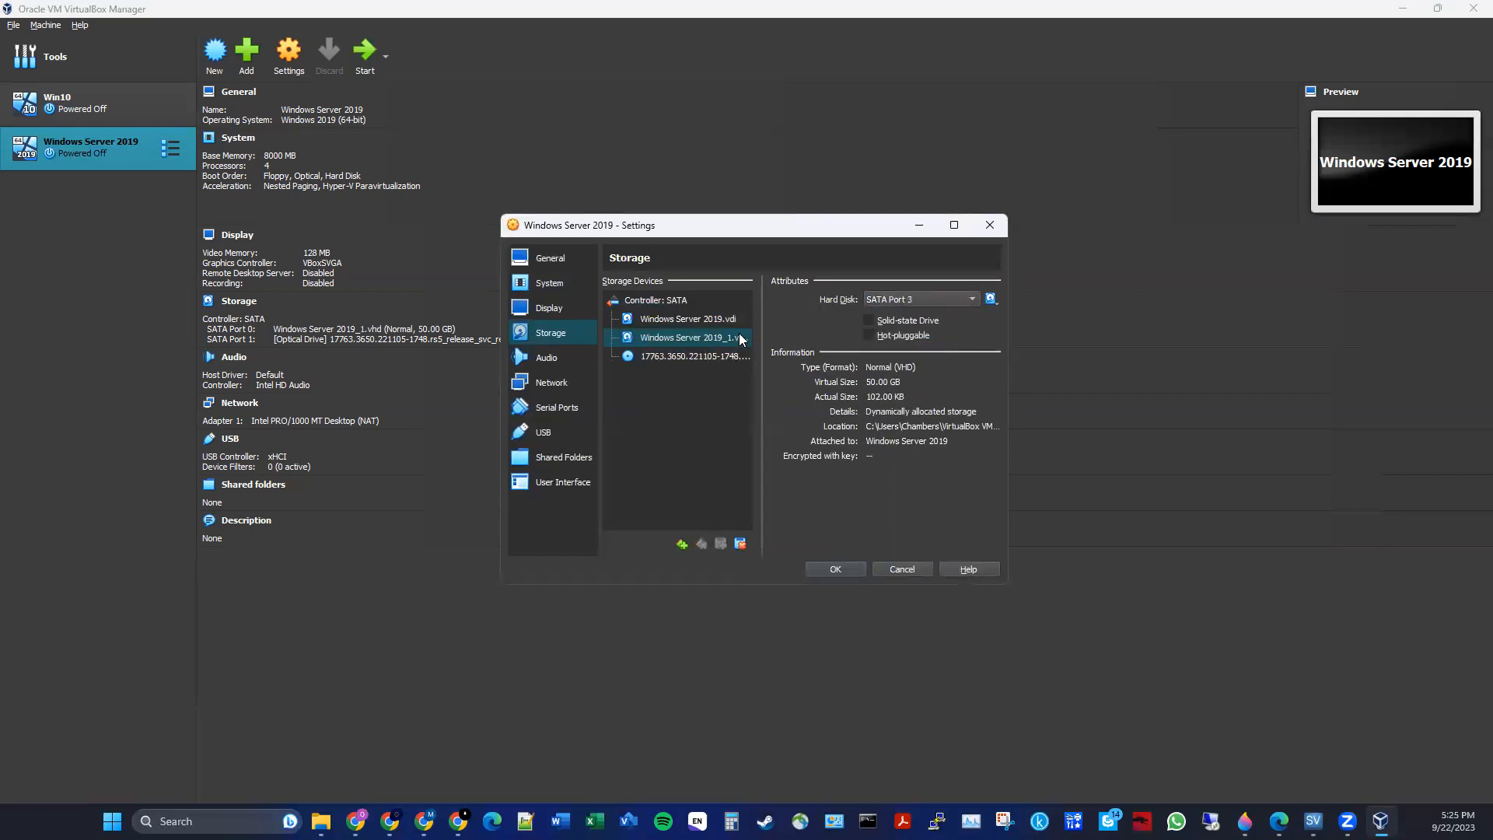
pyautogui.click(911, 301)
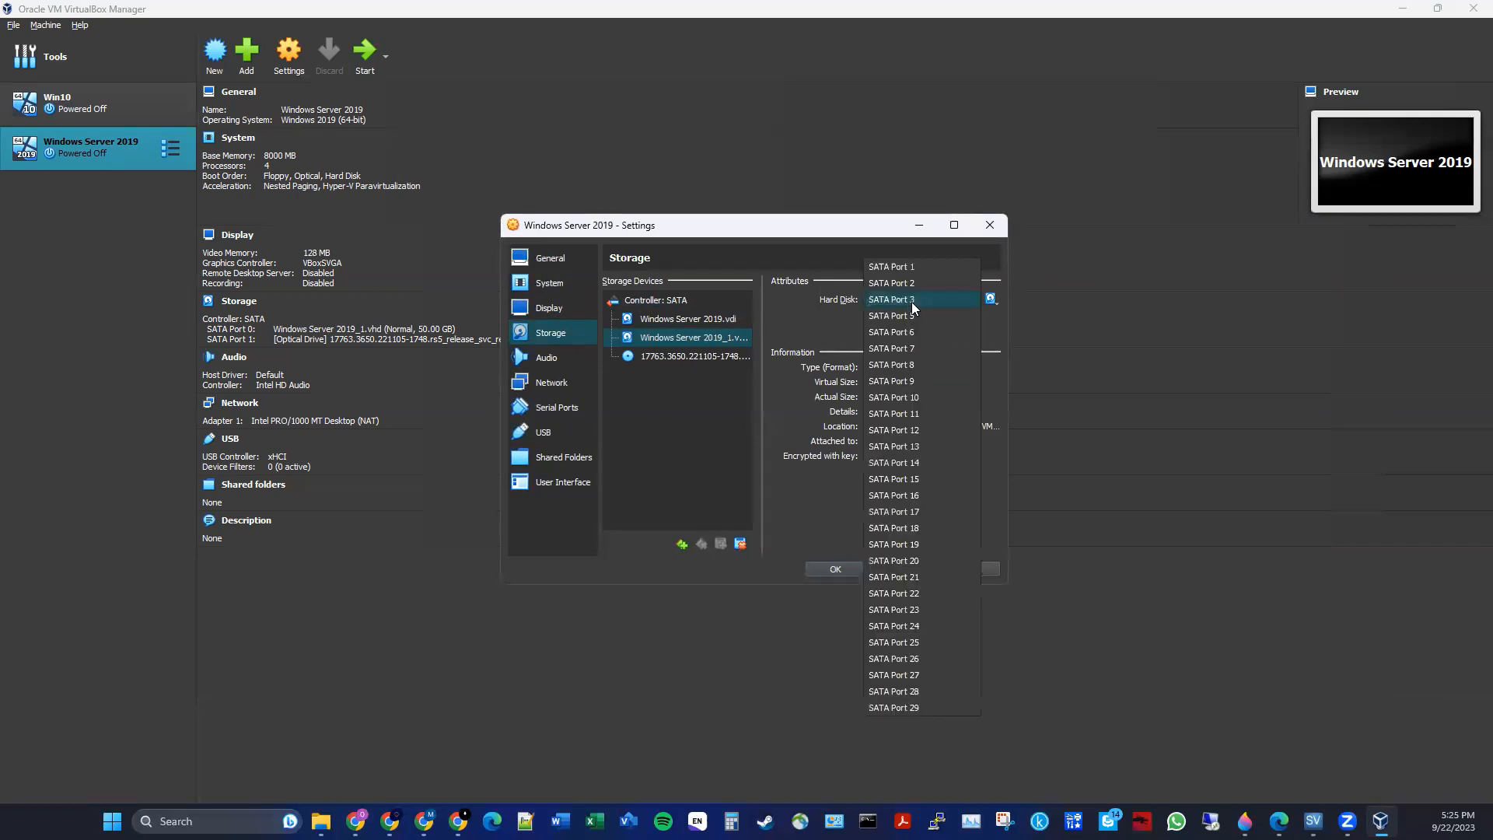
pyautogui.click(911, 268)
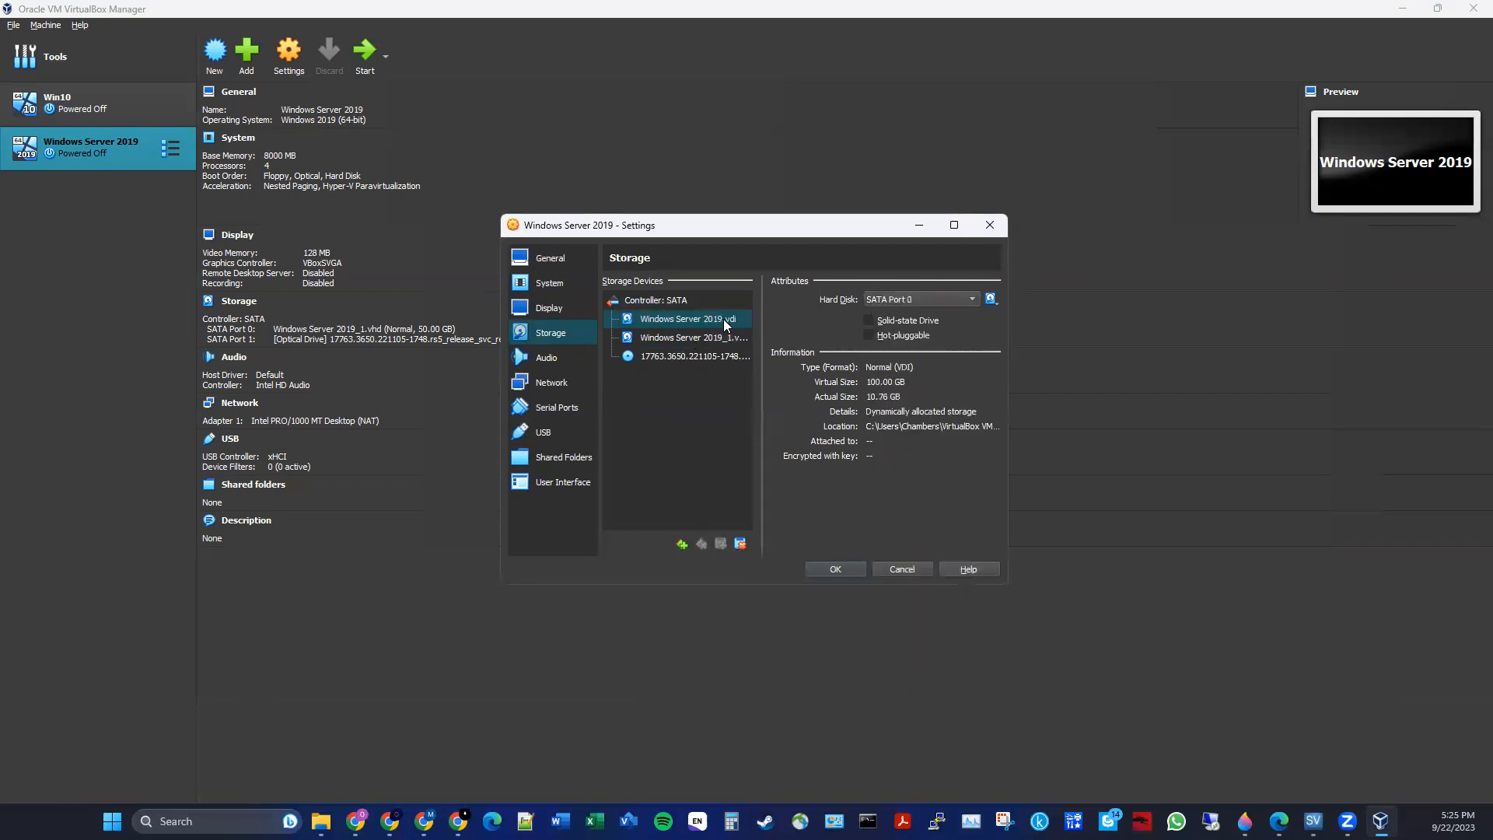
pyautogui.click(719, 361)
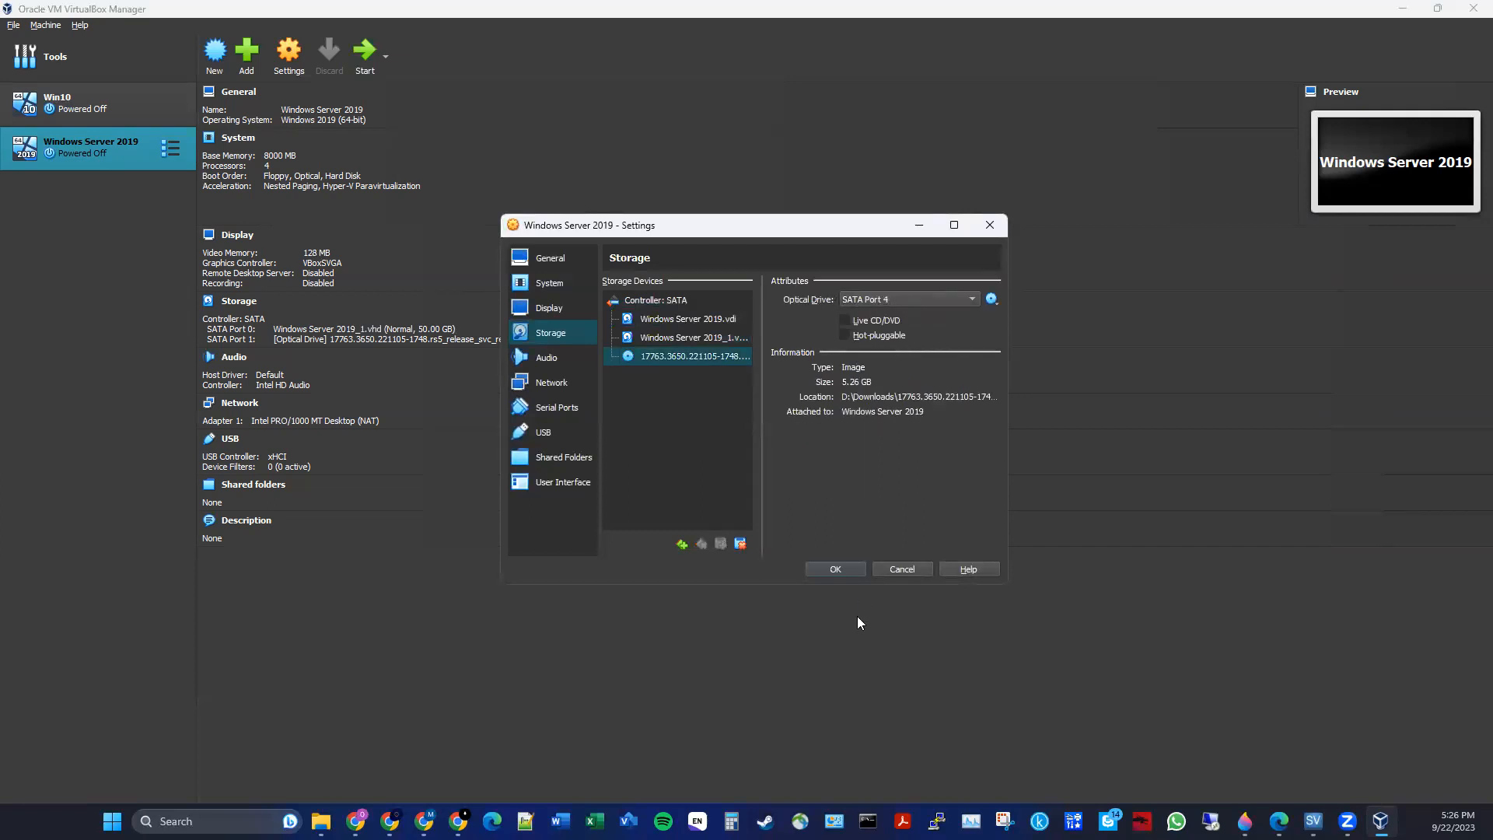
pyautogui.click(834, 568)
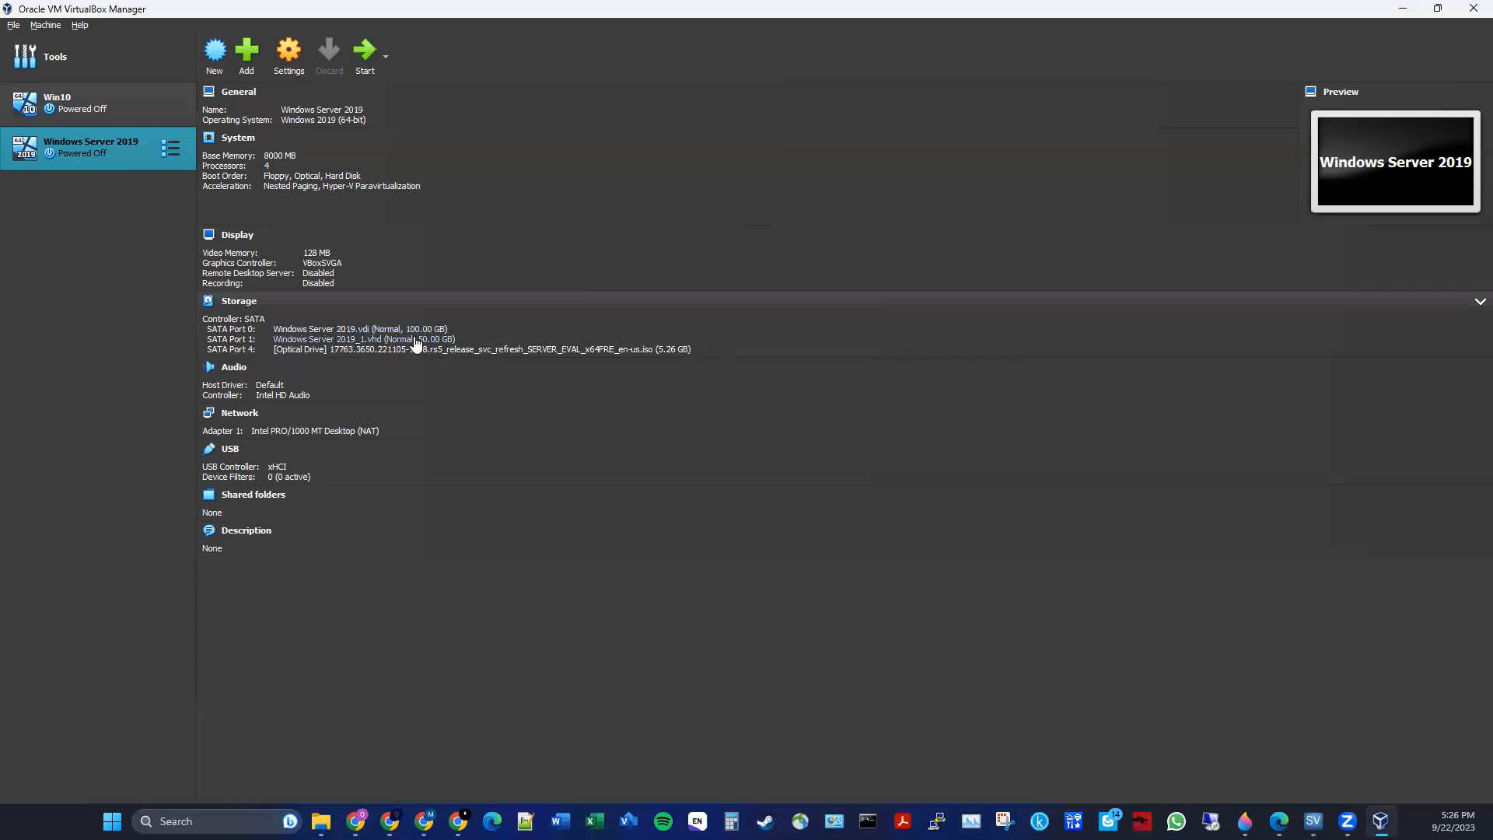
# - Start the virtual machine and sign in to the server with the user name and account password
pyautogui.click(364, 60)
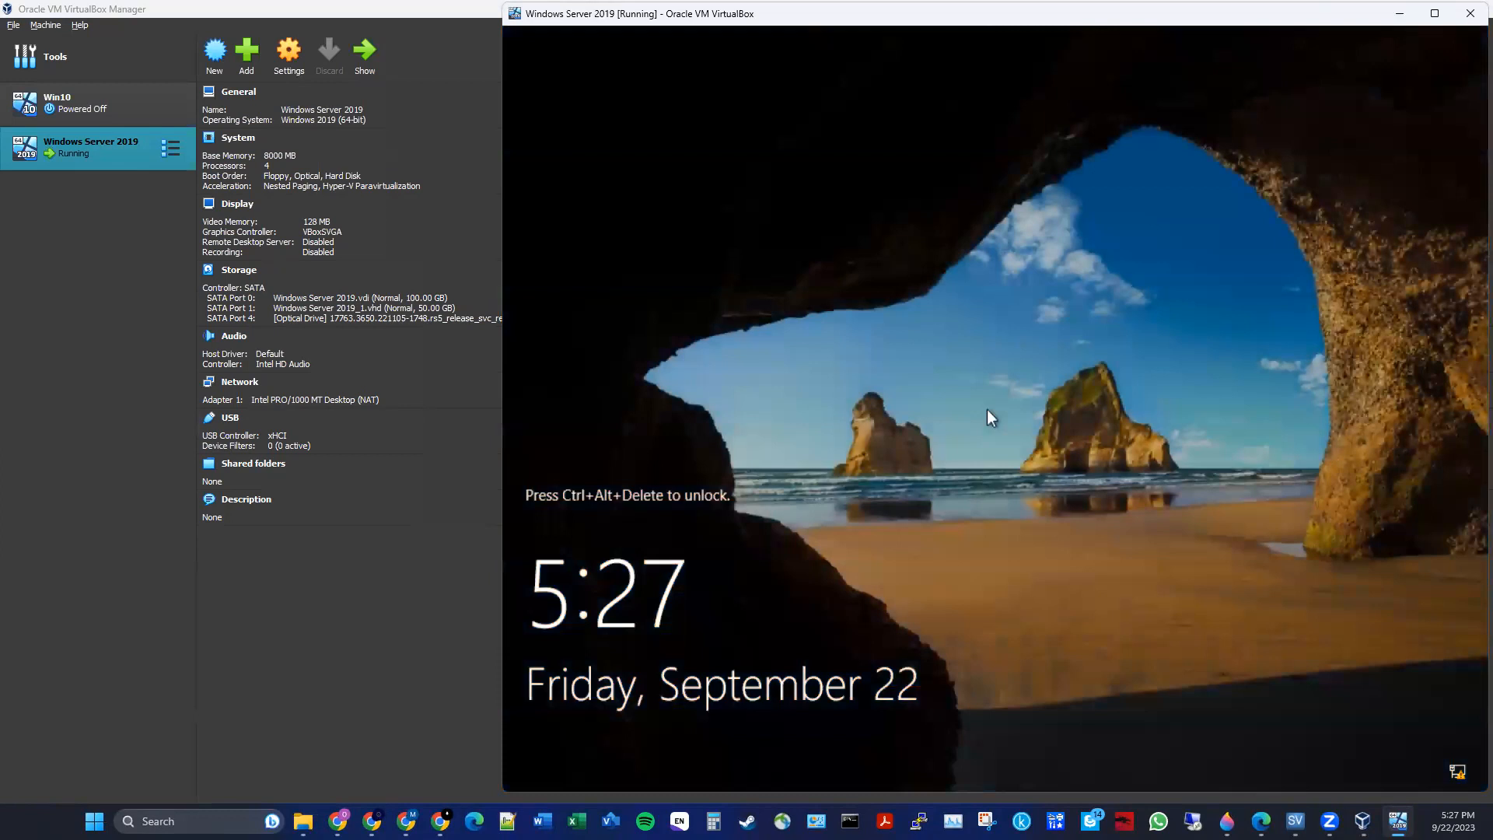
pyautogui.hotkey('ctrl', 'alt', 'Delete')
pyautogui.press('Tab')
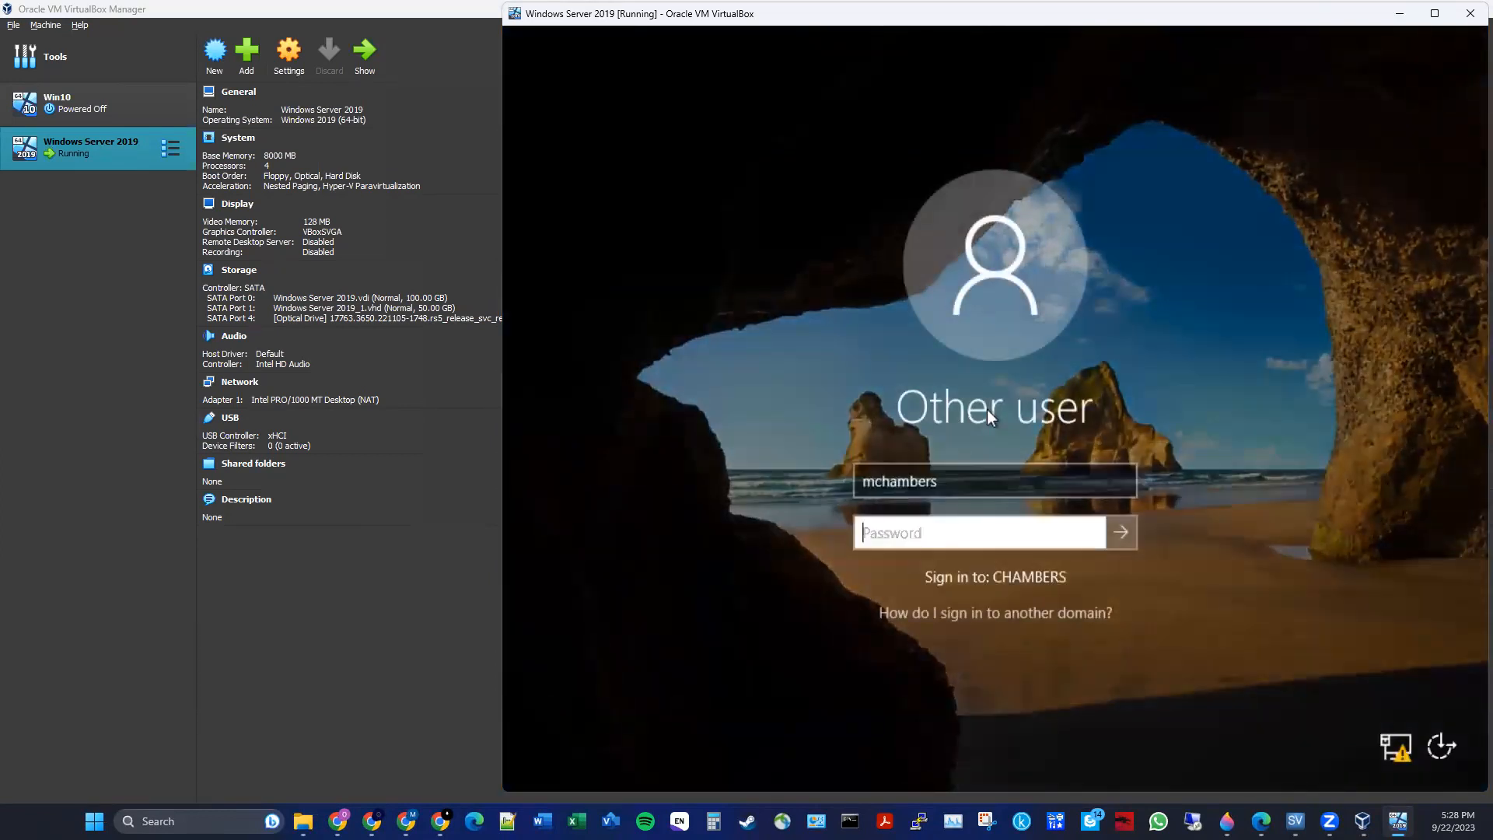
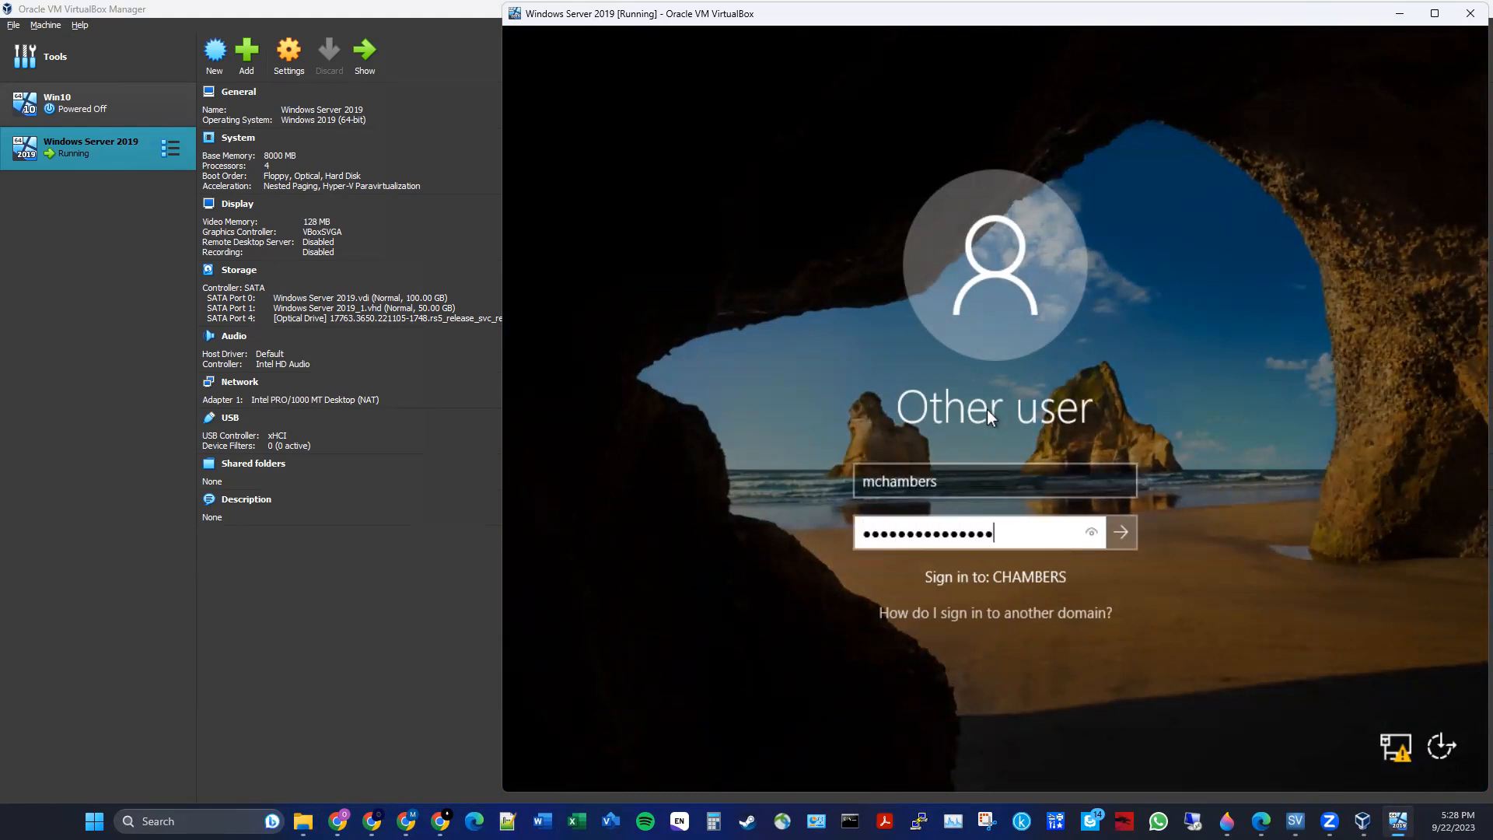
pyautogui.press('Return')
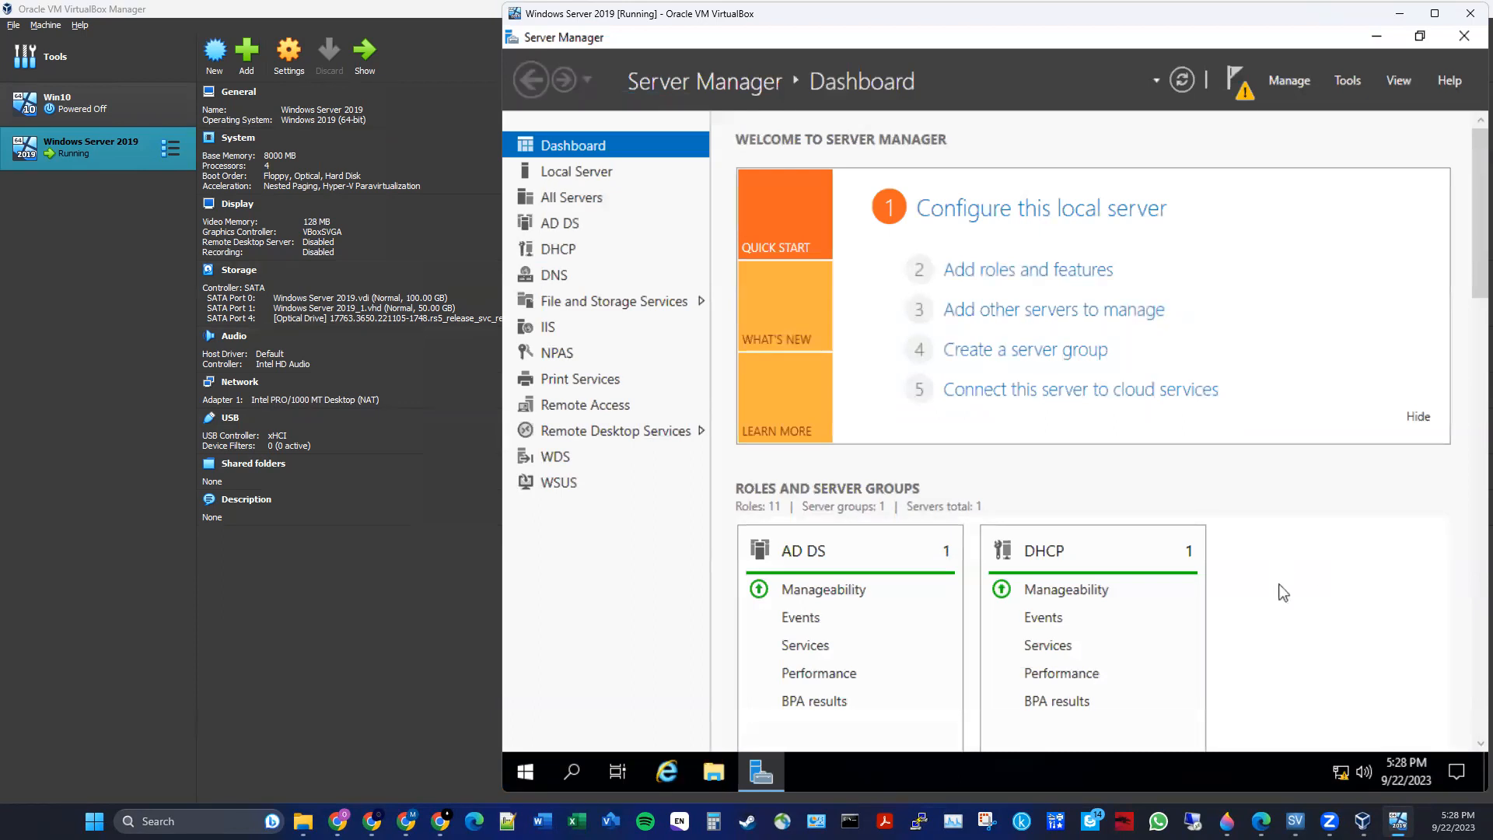
pyautogui.scroll(-10, 1283, 593)
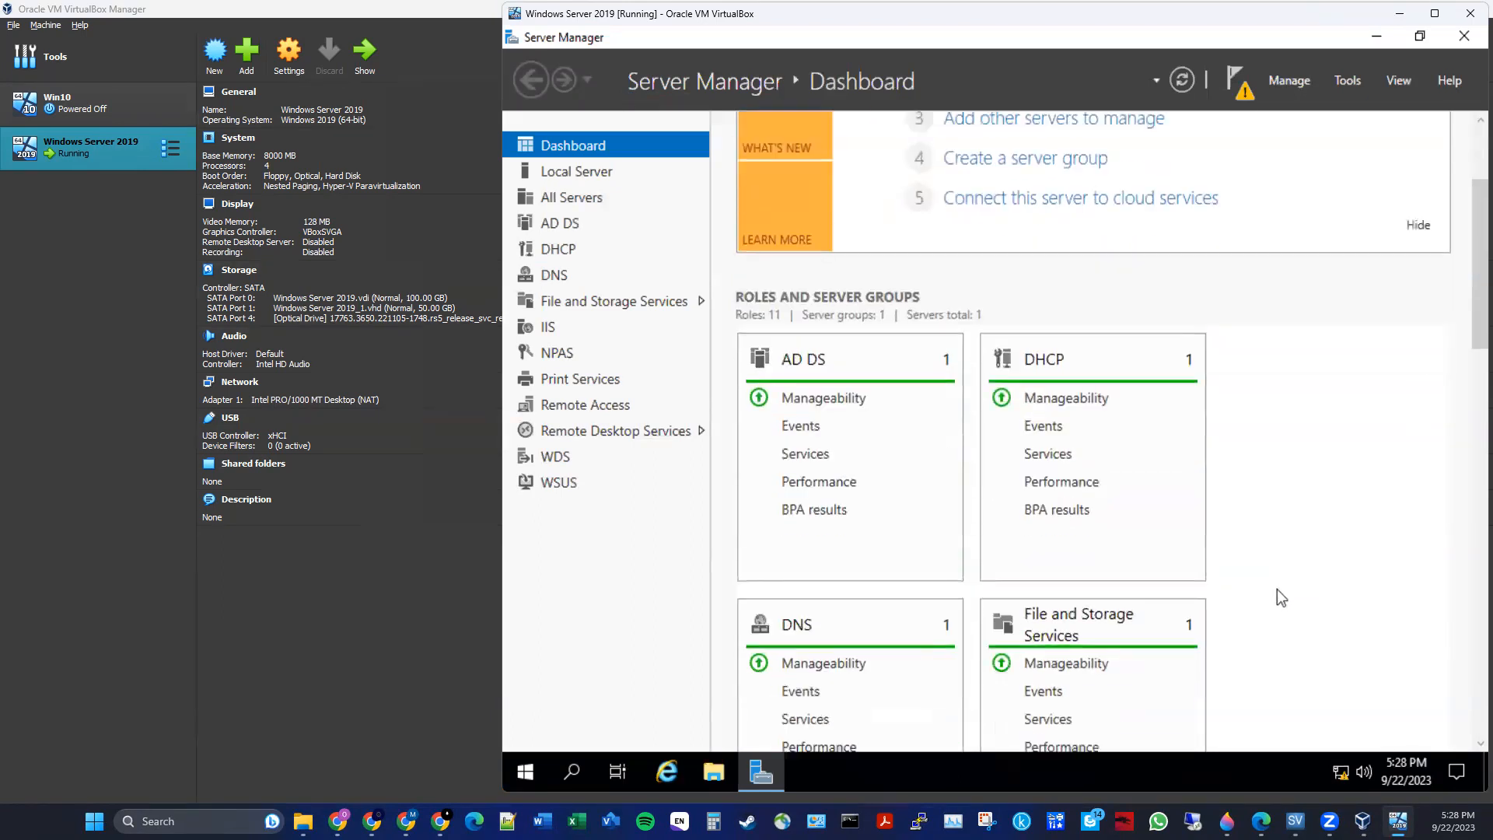
pyautogui.scroll(-7, 1276, 589)
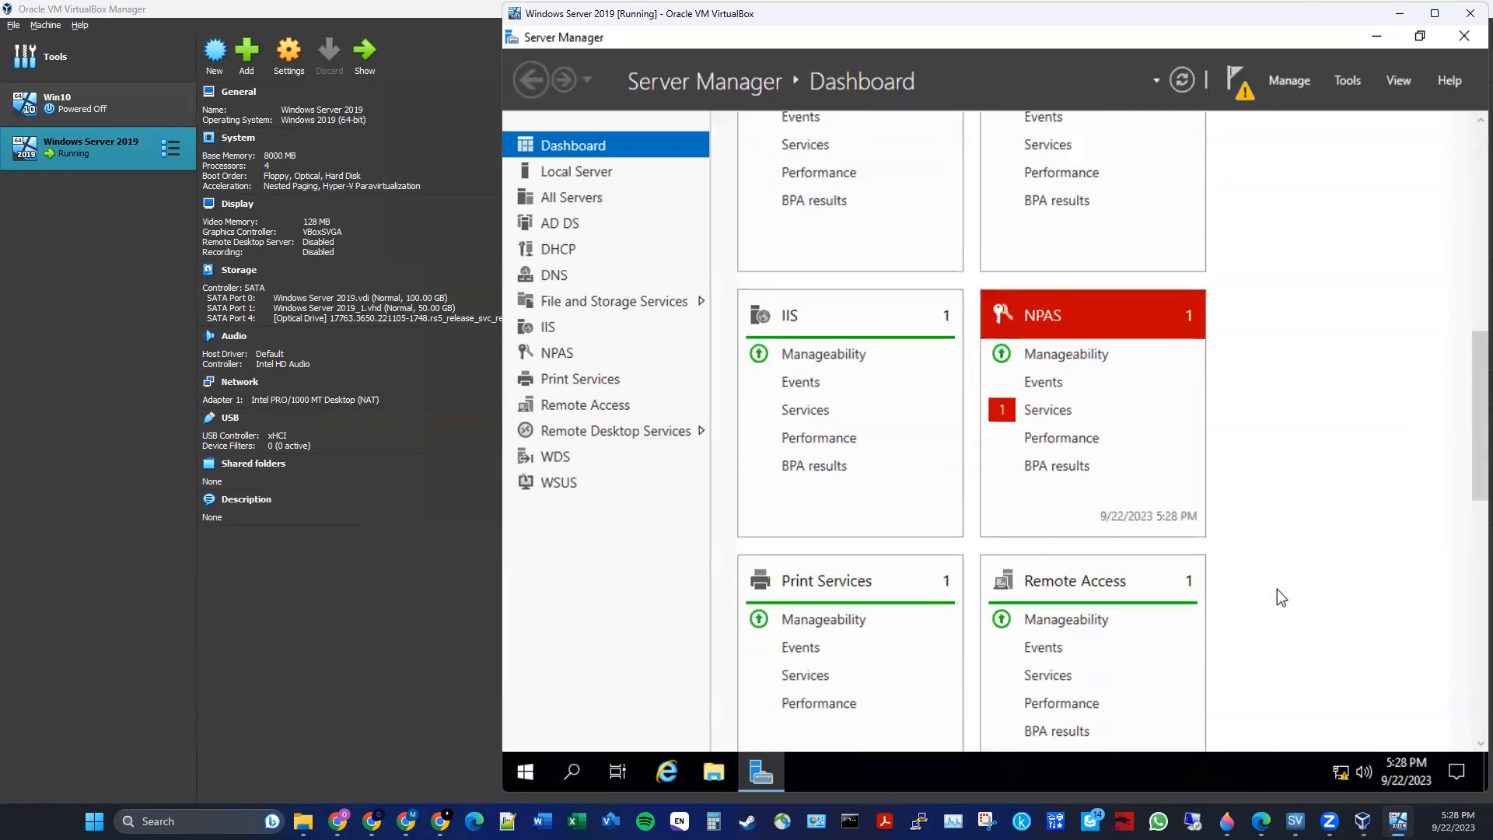
pyautogui.scroll(-6, 1276, 589)
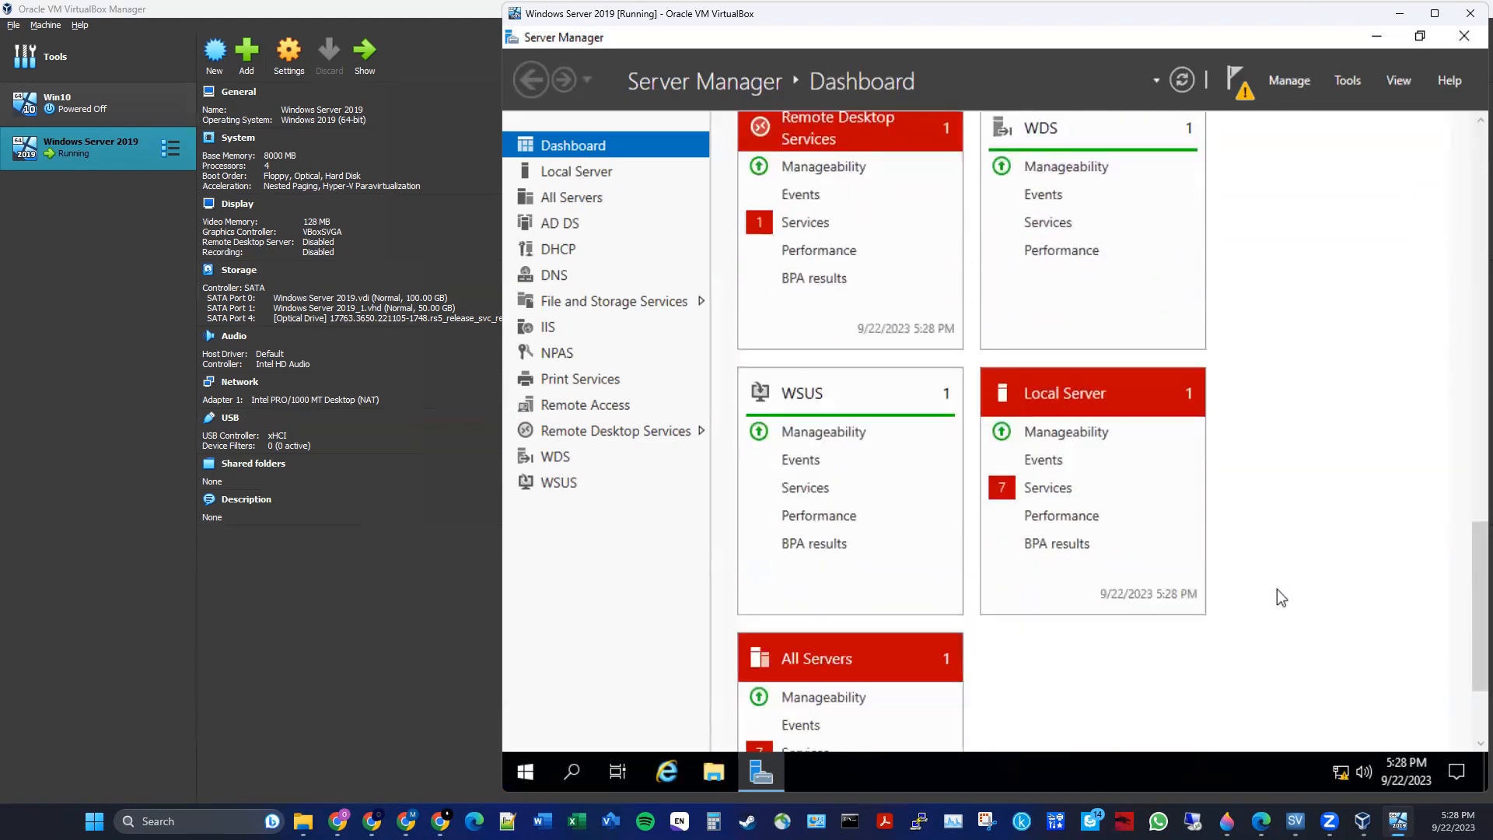
pyautogui.scroll(-1, 1277, 589)
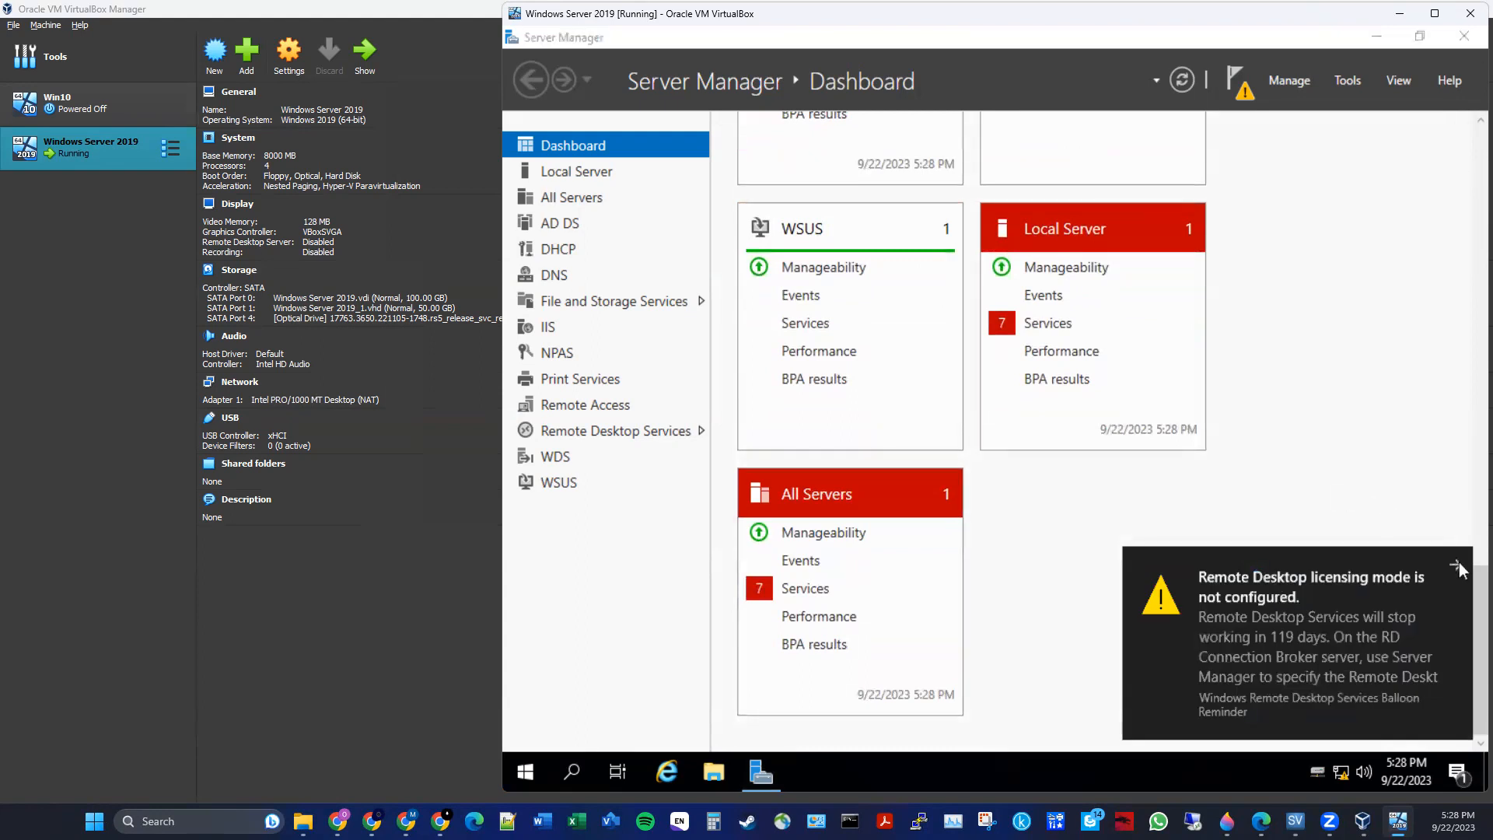
pyautogui.click(1456, 559)
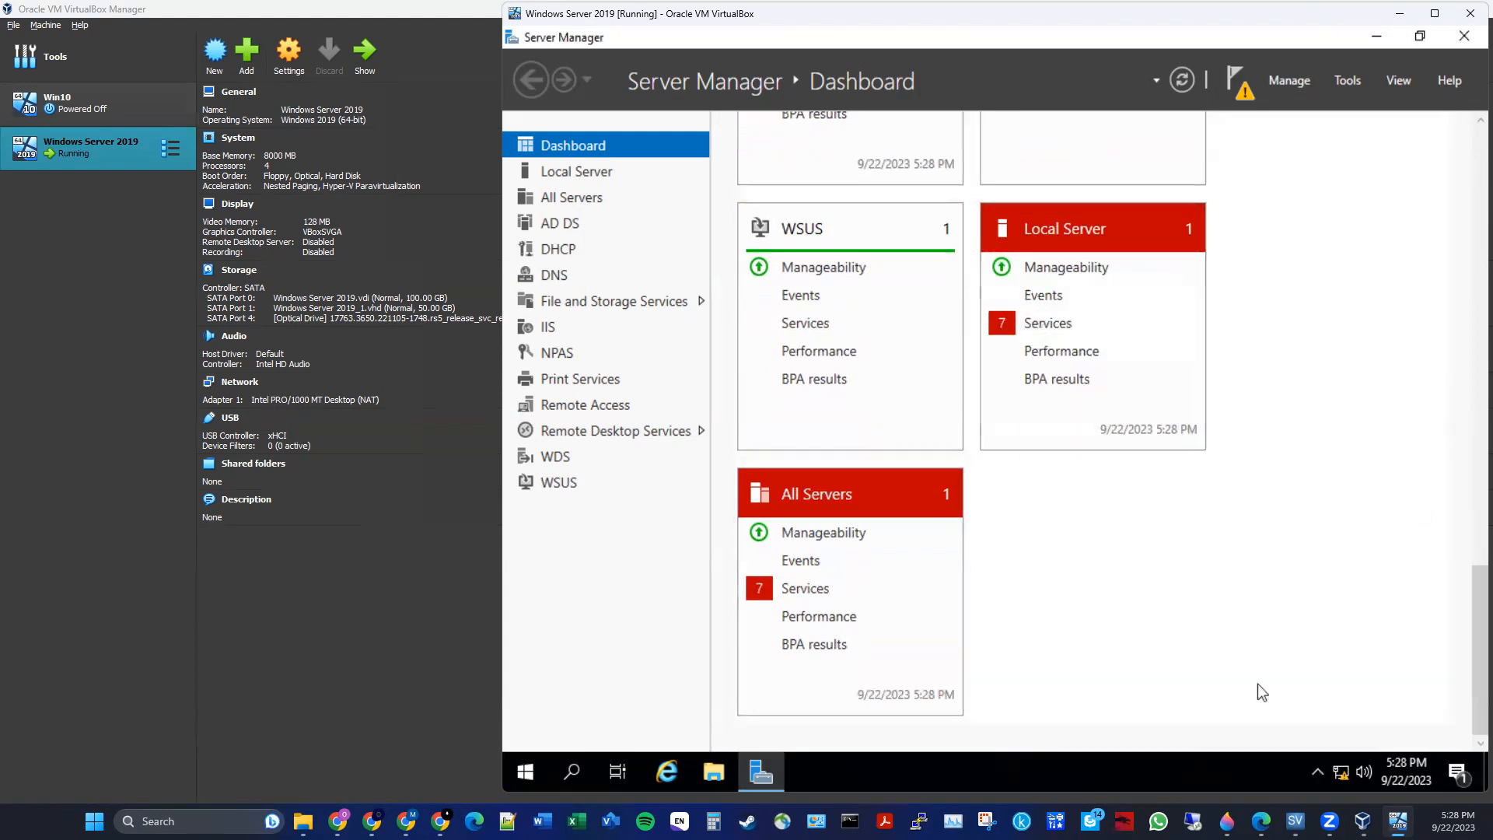
# - Open Disk Management and initialize the new Disk 1 with the GPT partition style
pyautogui.rightClick(515, 771)
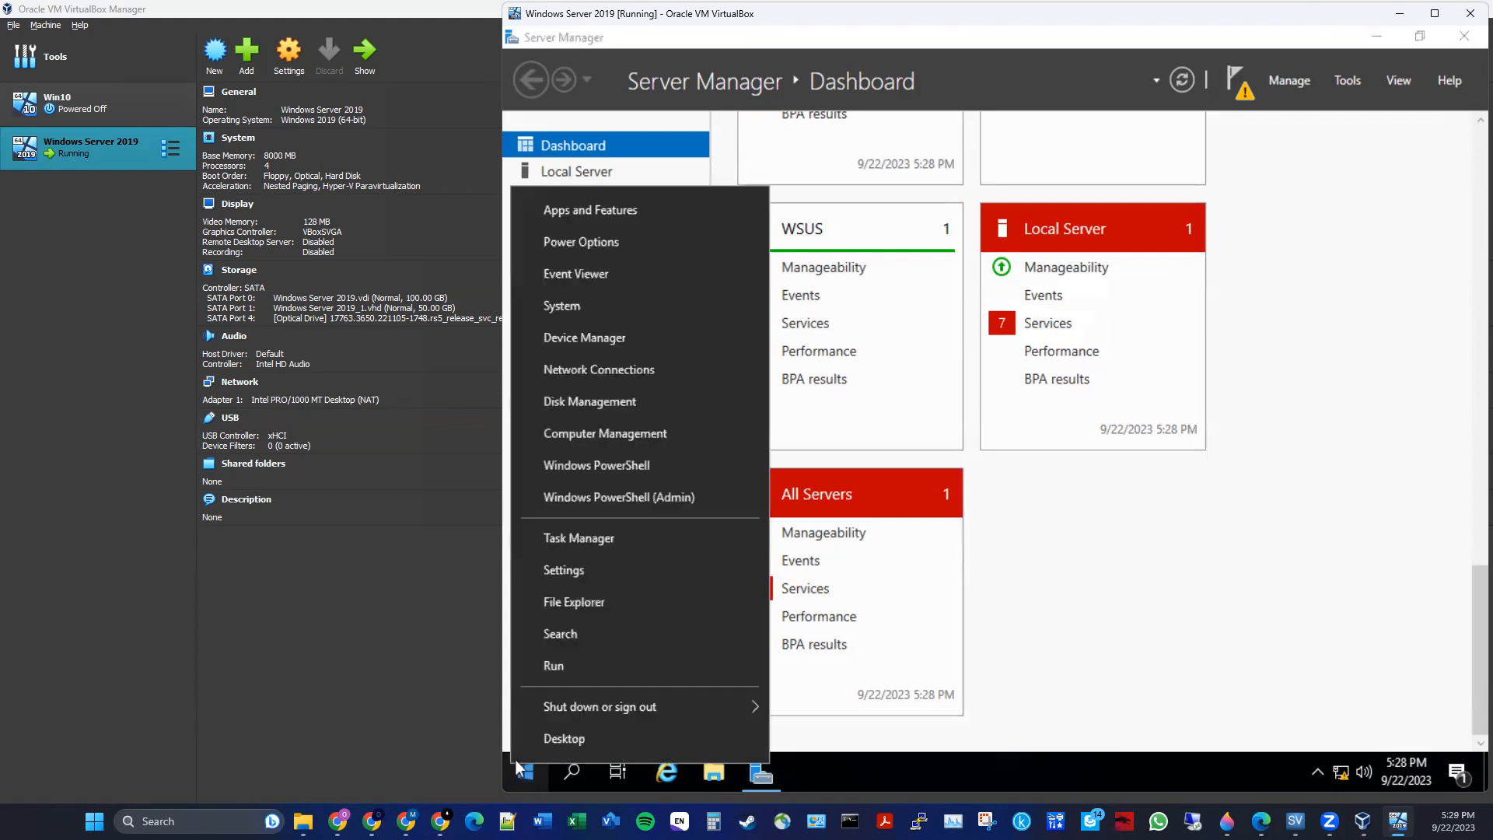
pyautogui.click(573, 401)
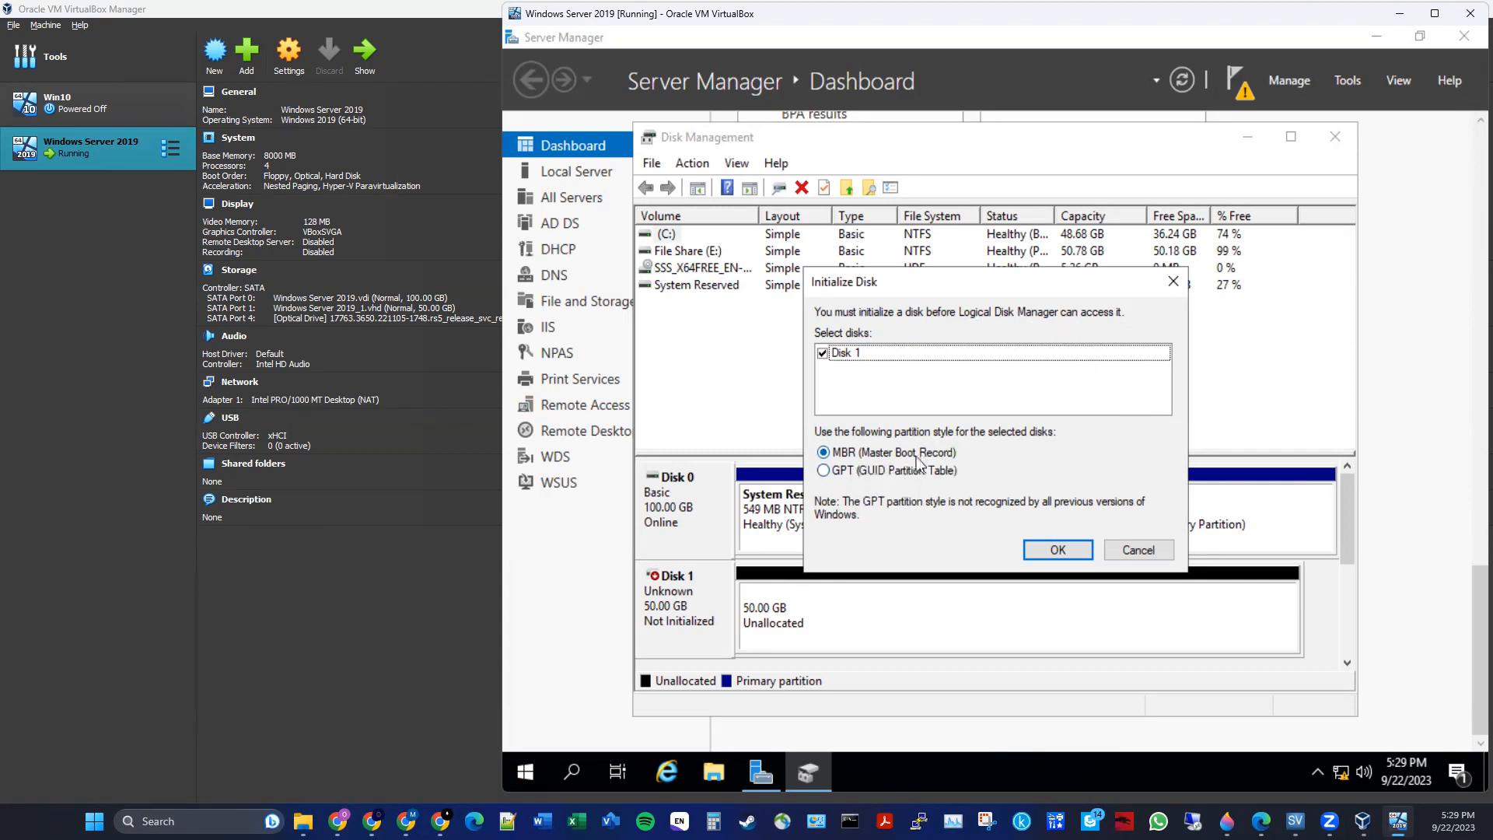
pyautogui.click(876, 473)
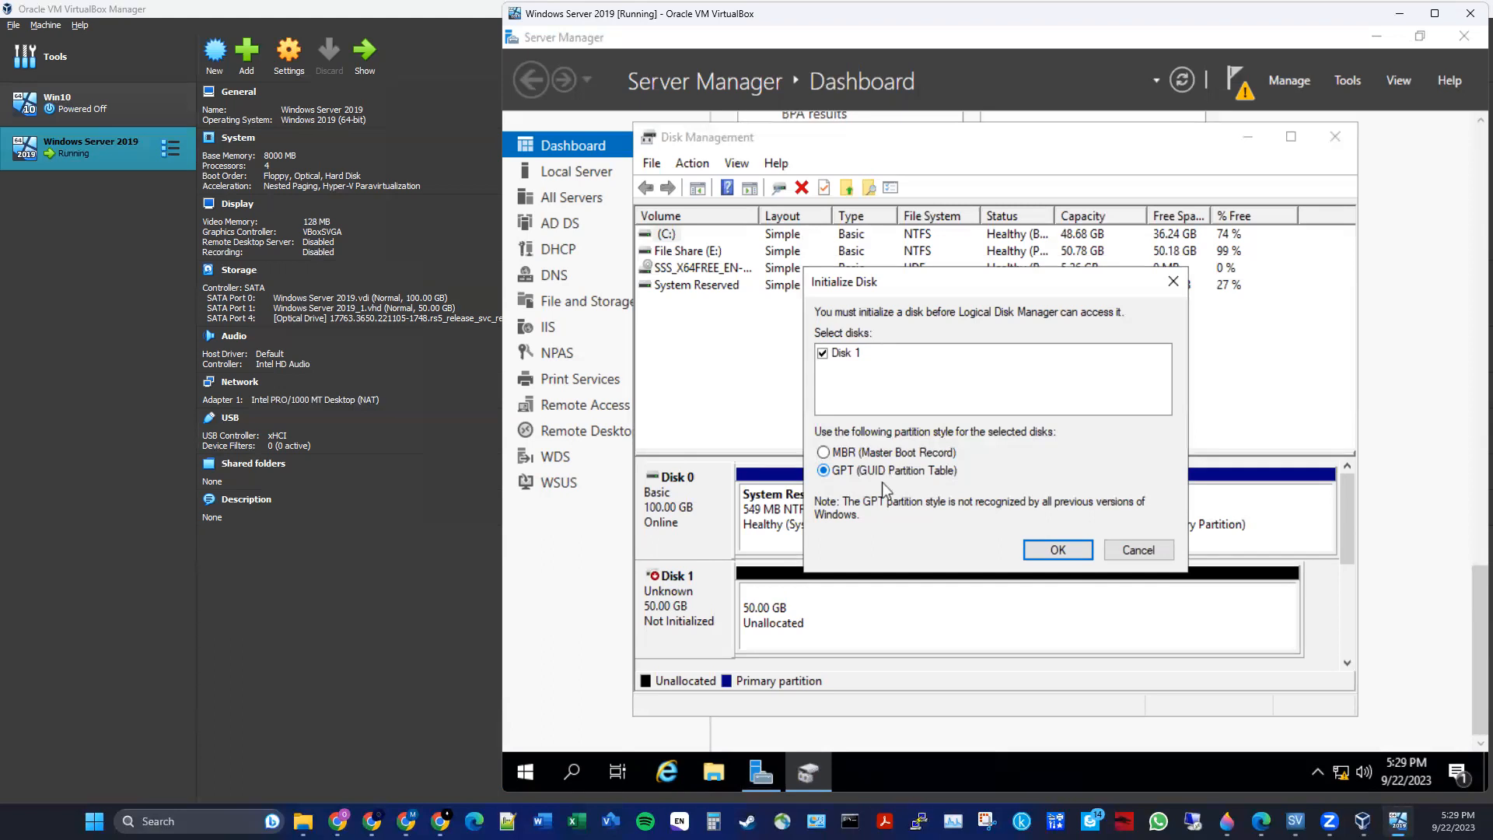
pyautogui.click(1042, 552)
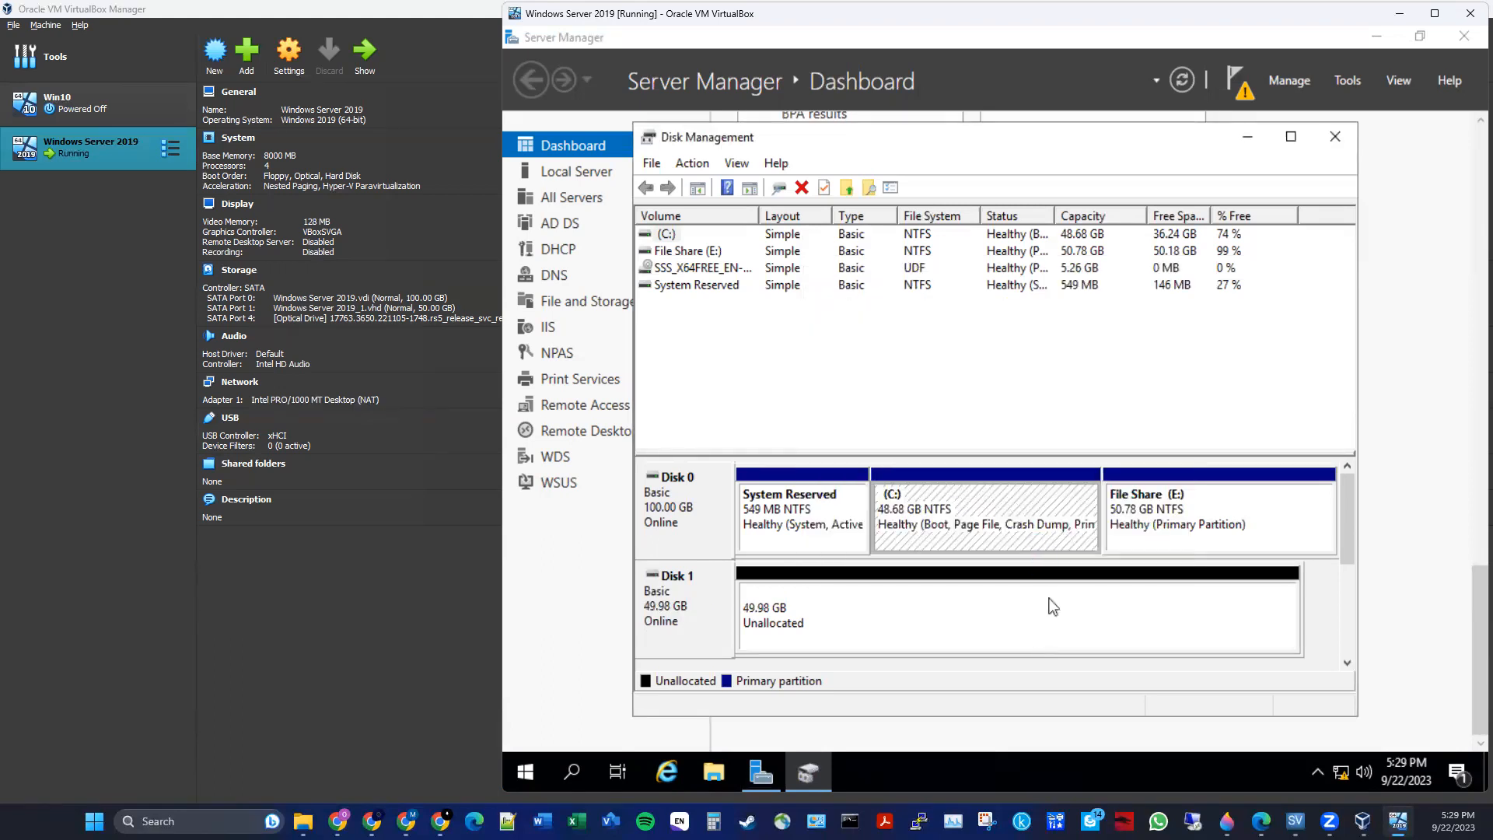
# - Create a new simple volume on Disk 1 using the full 51182 MB, drive letter F, NTFS and the label Files
pyautogui.click(1292, 137)
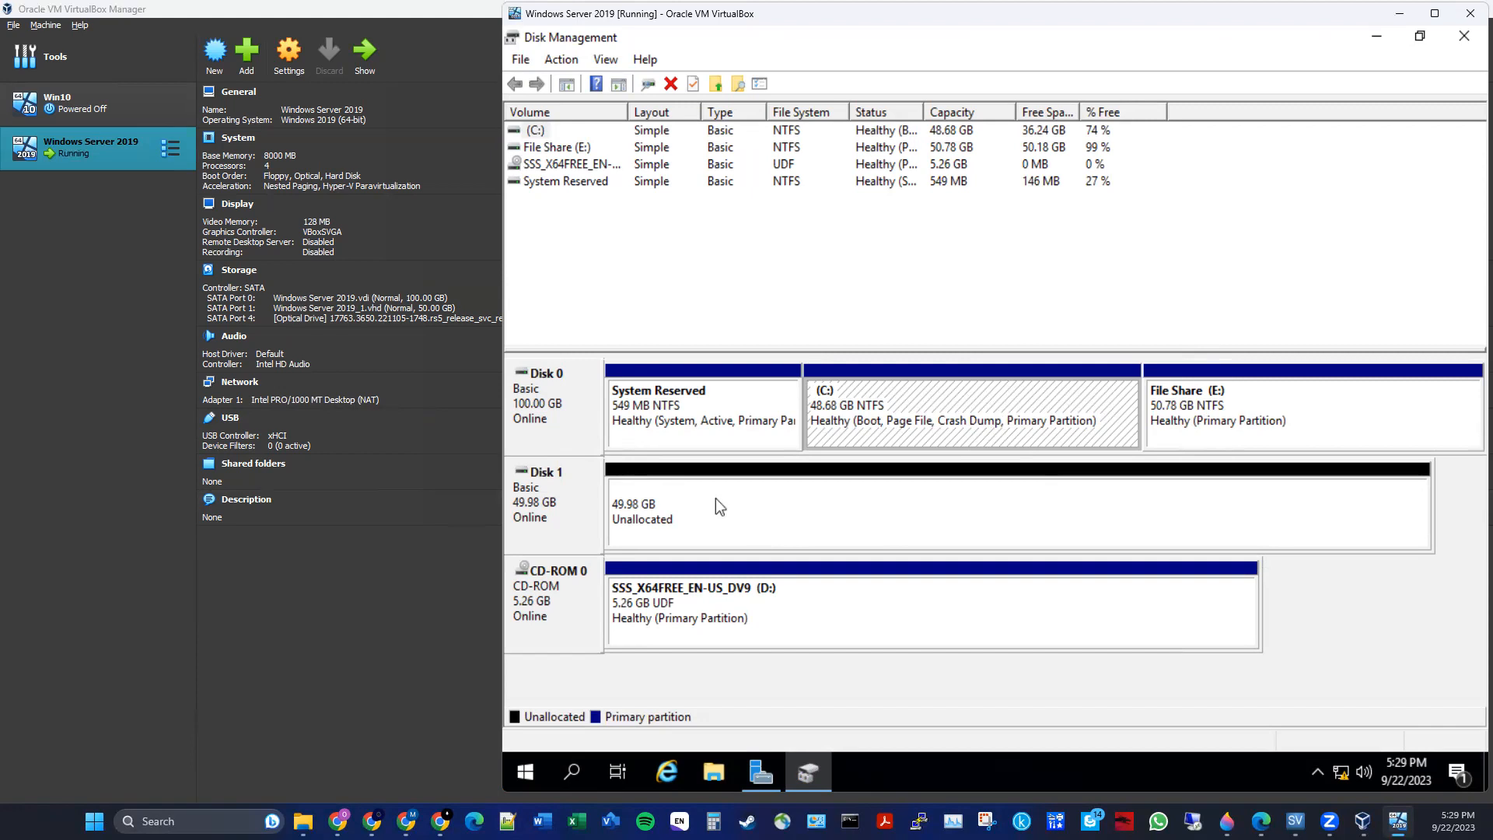
pyautogui.rightClick(786, 510)
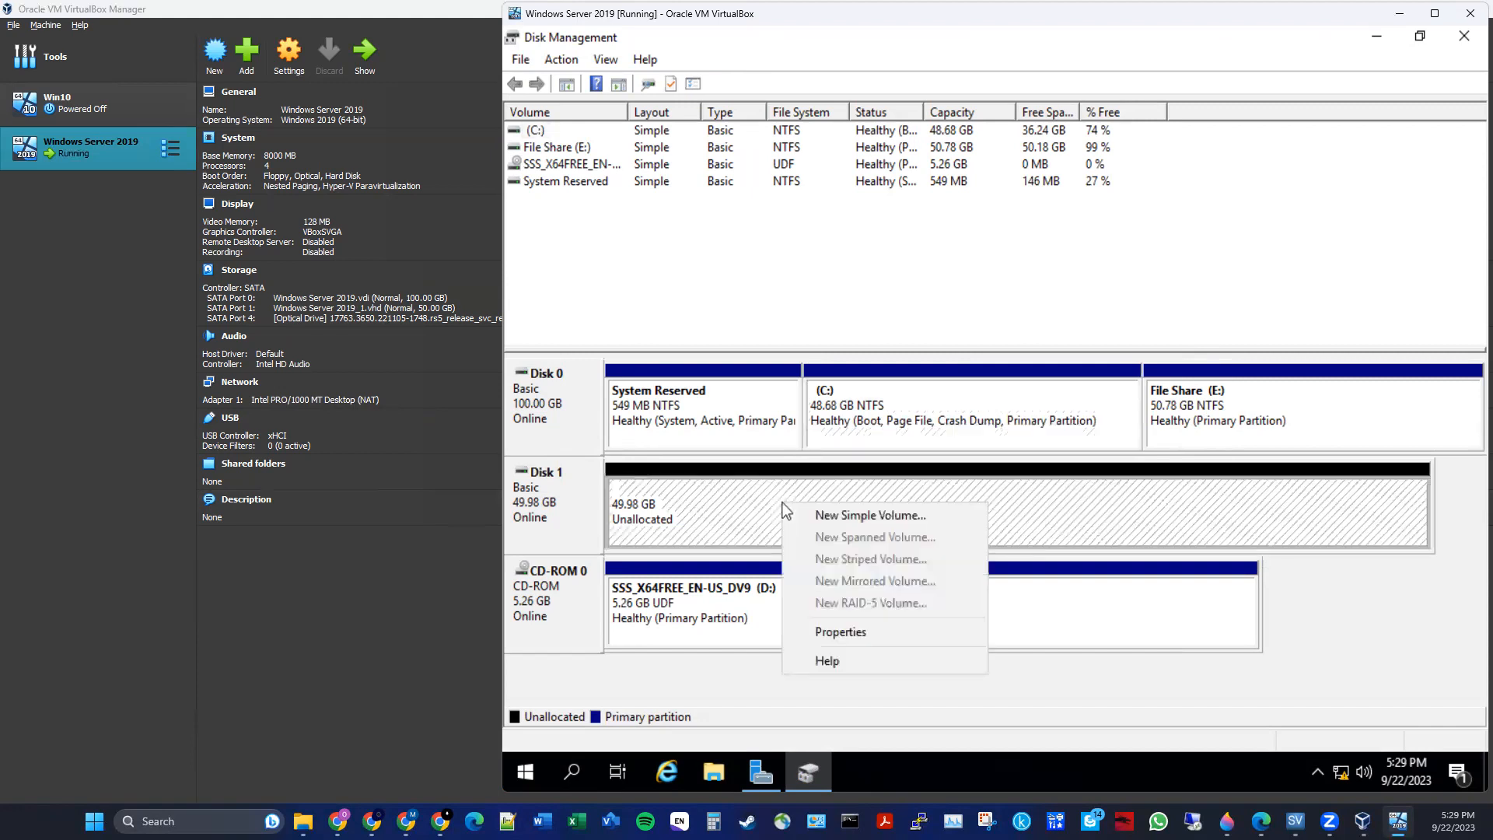
pyautogui.click(834, 514)
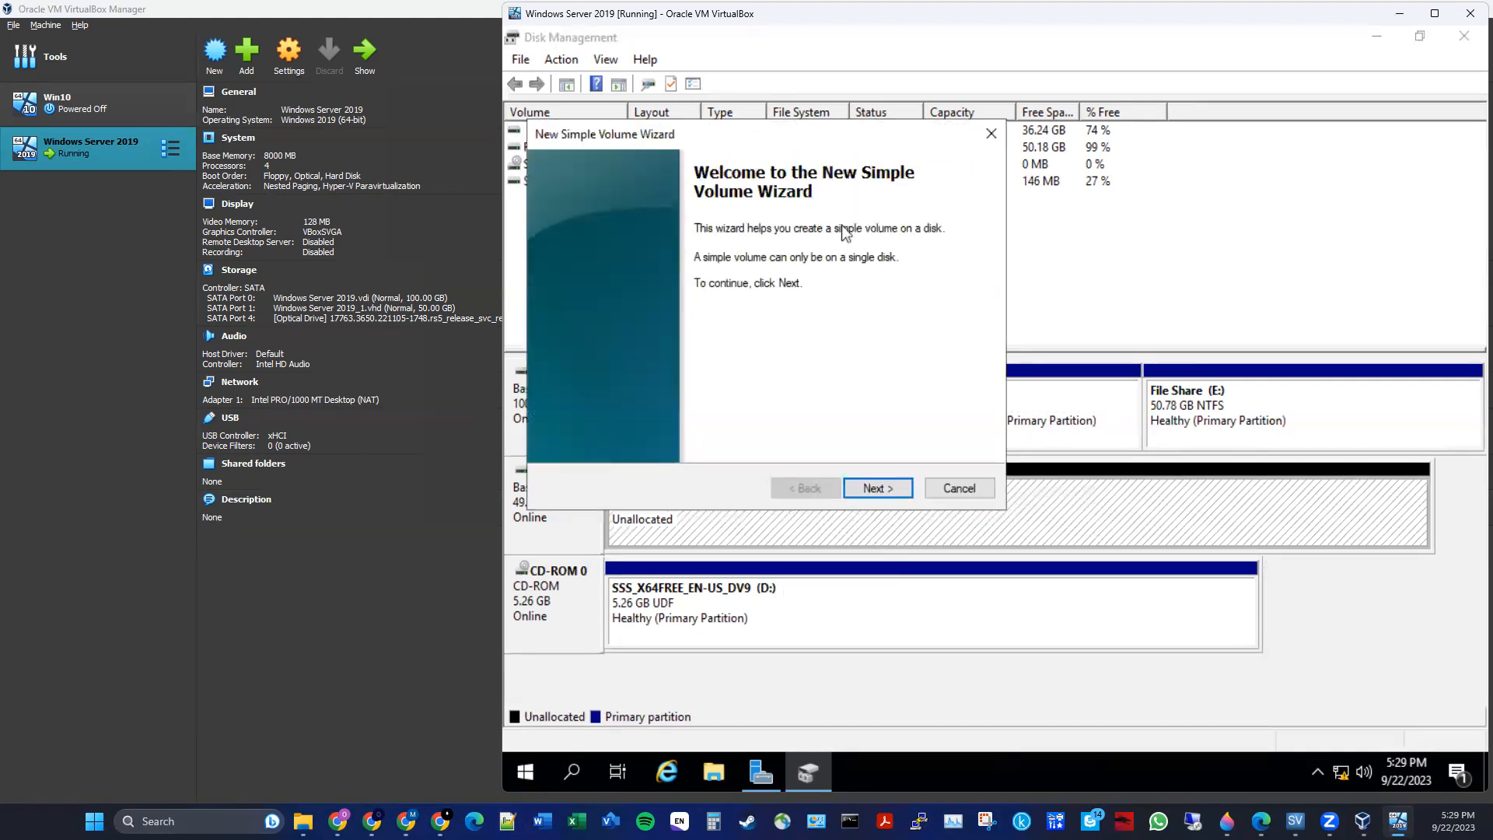
pyautogui.click(877, 489)
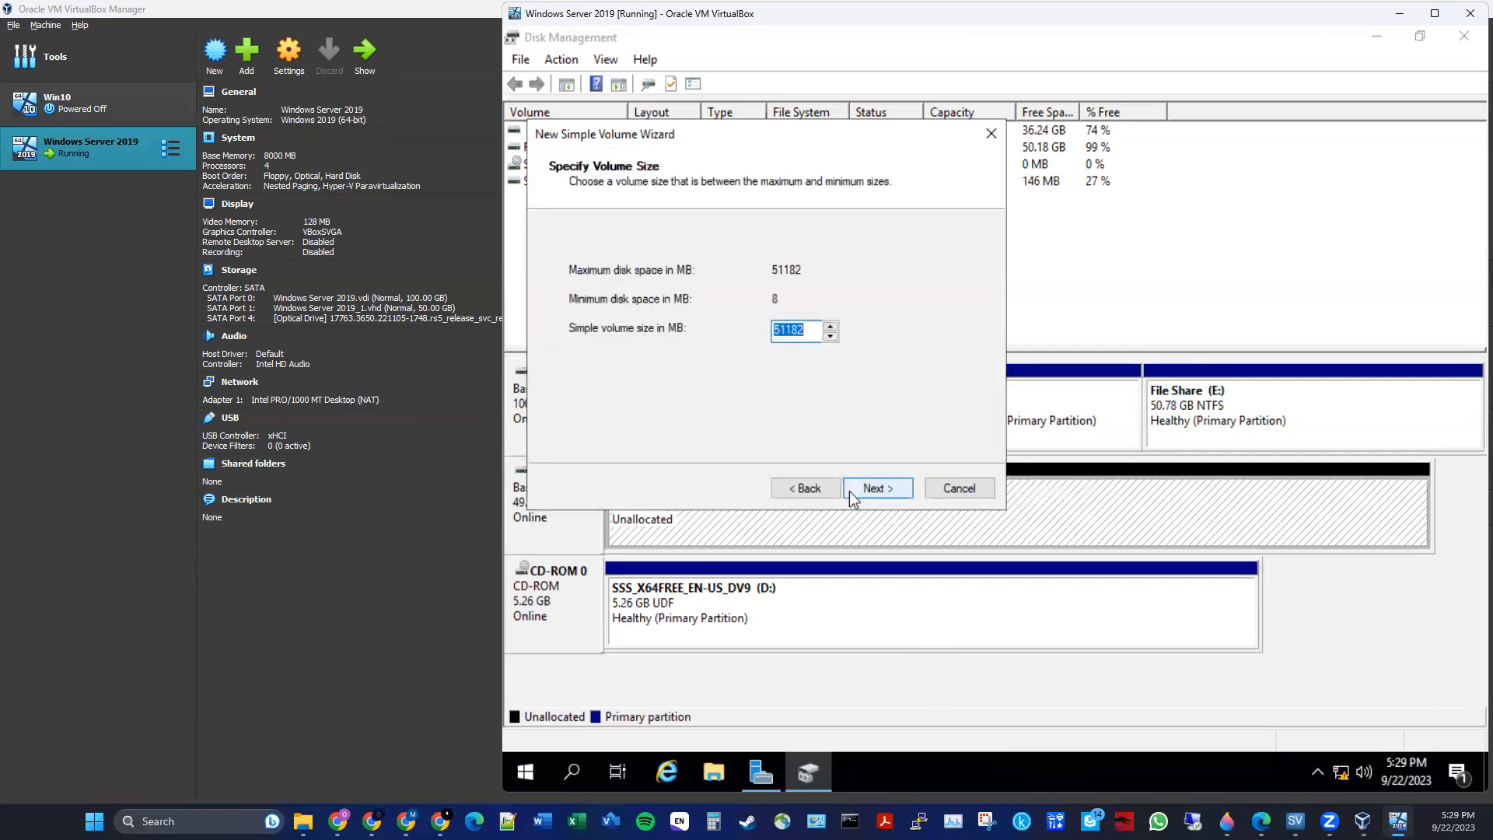
pyautogui.click(849, 491)
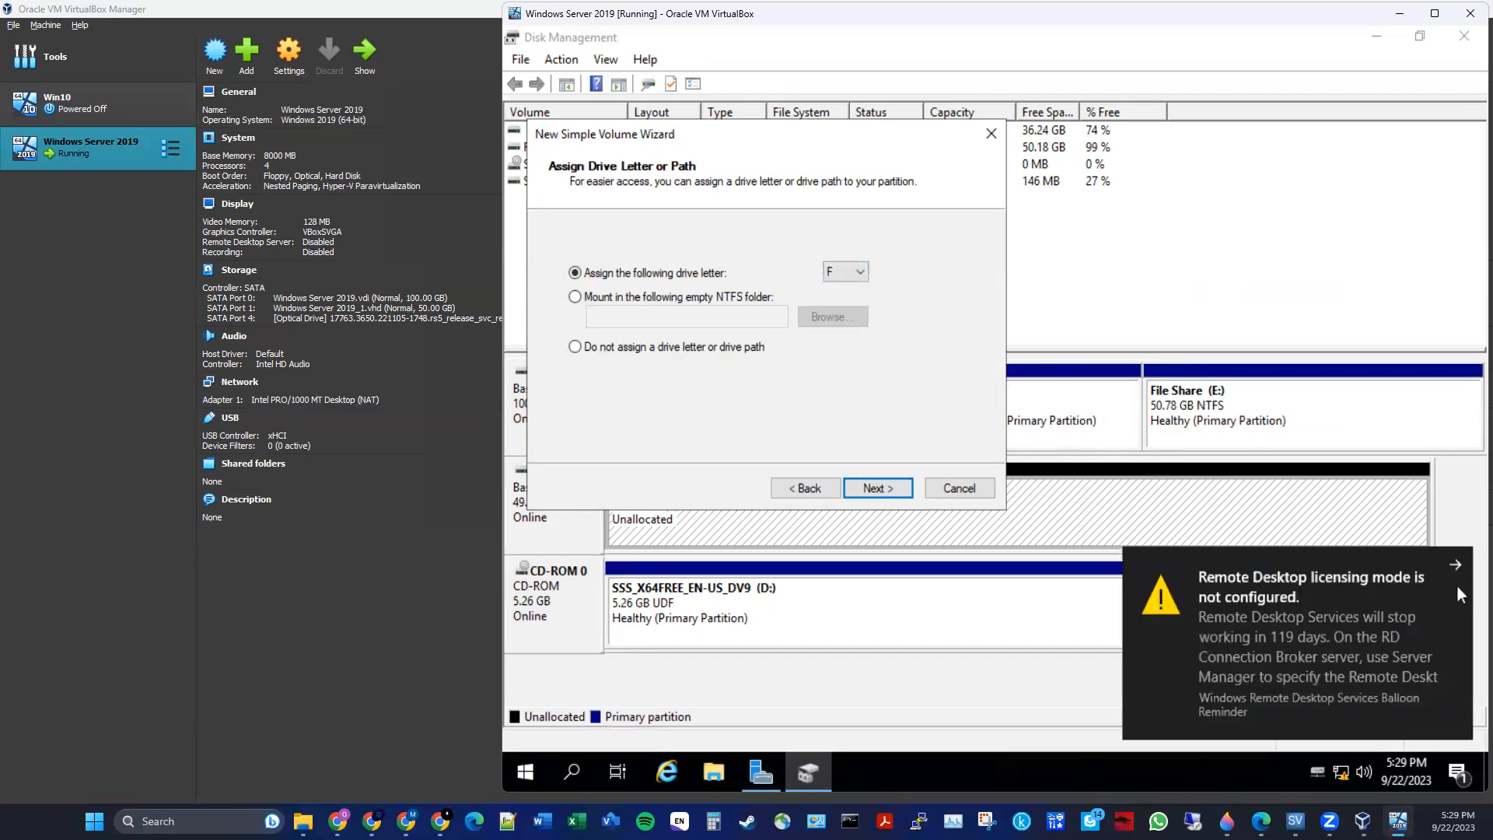
pyautogui.click(1451, 564)
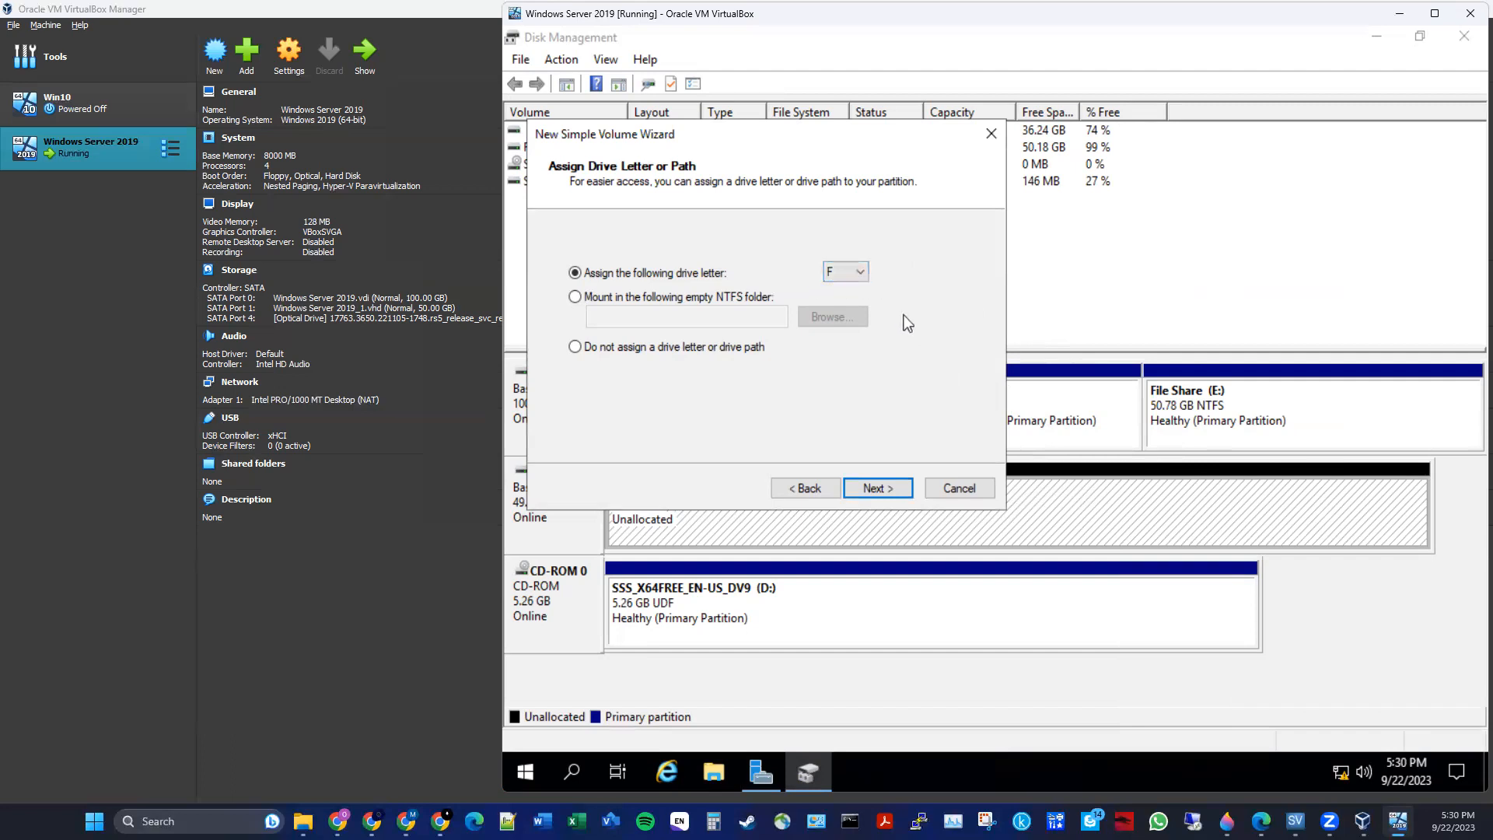
pyautogui.click(861, 485)
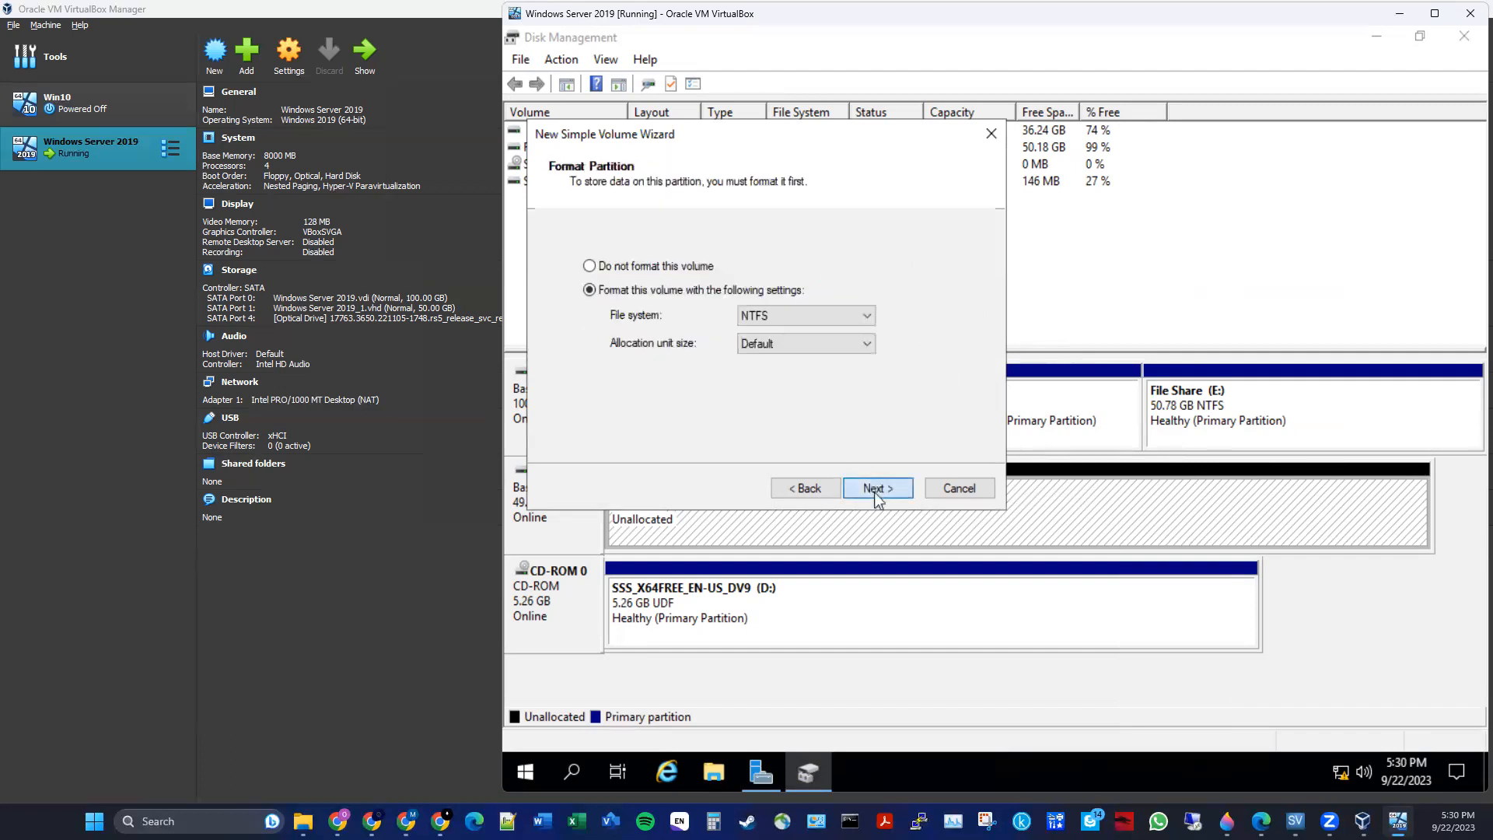
pyautogui.moveTo(805, 371); pyautogui.dragTo(660, 377)
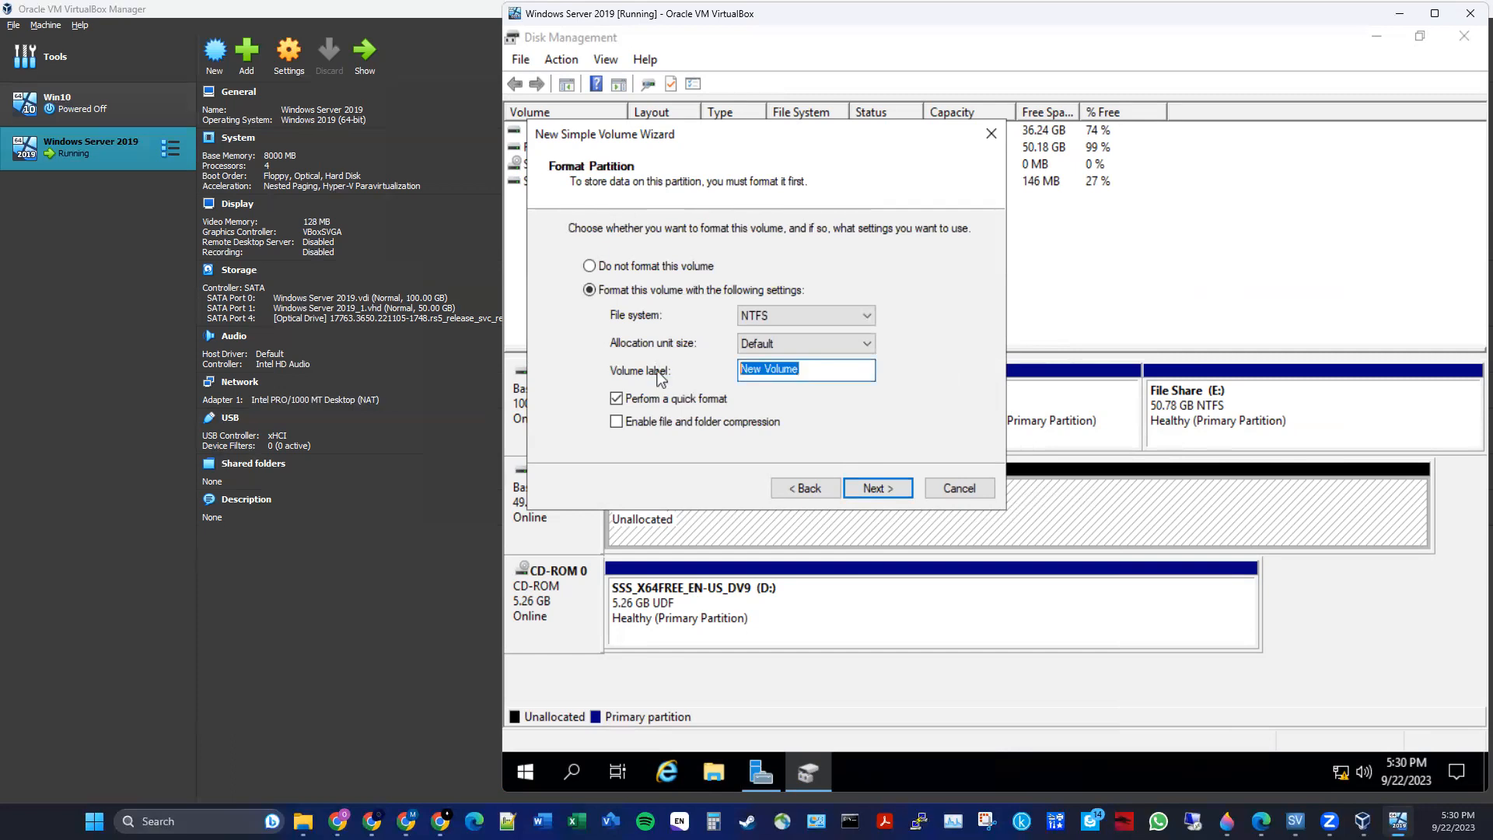
pyautogui.write('Files')
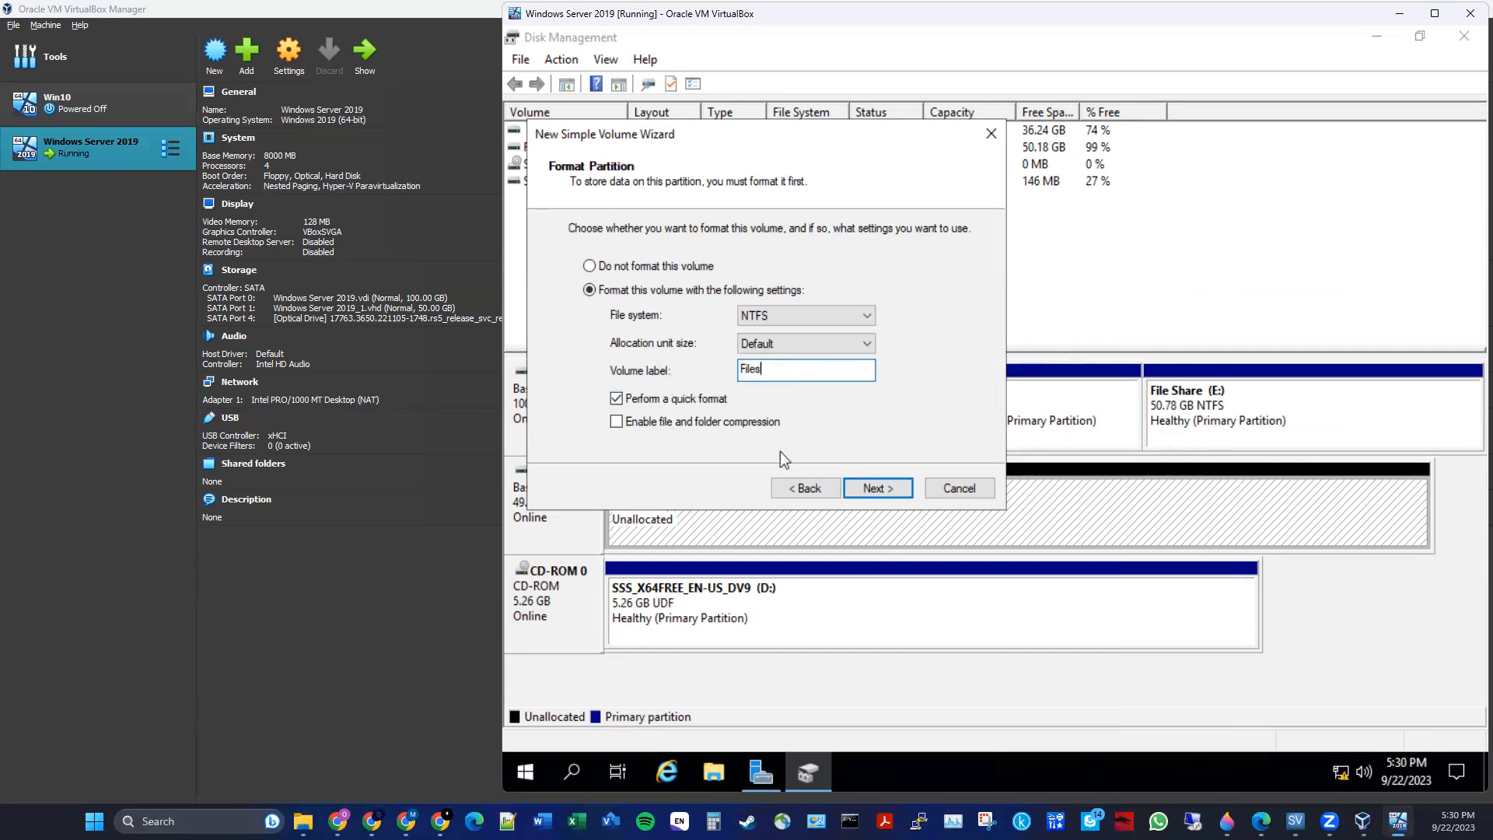
pyautogui.click(879, 488)
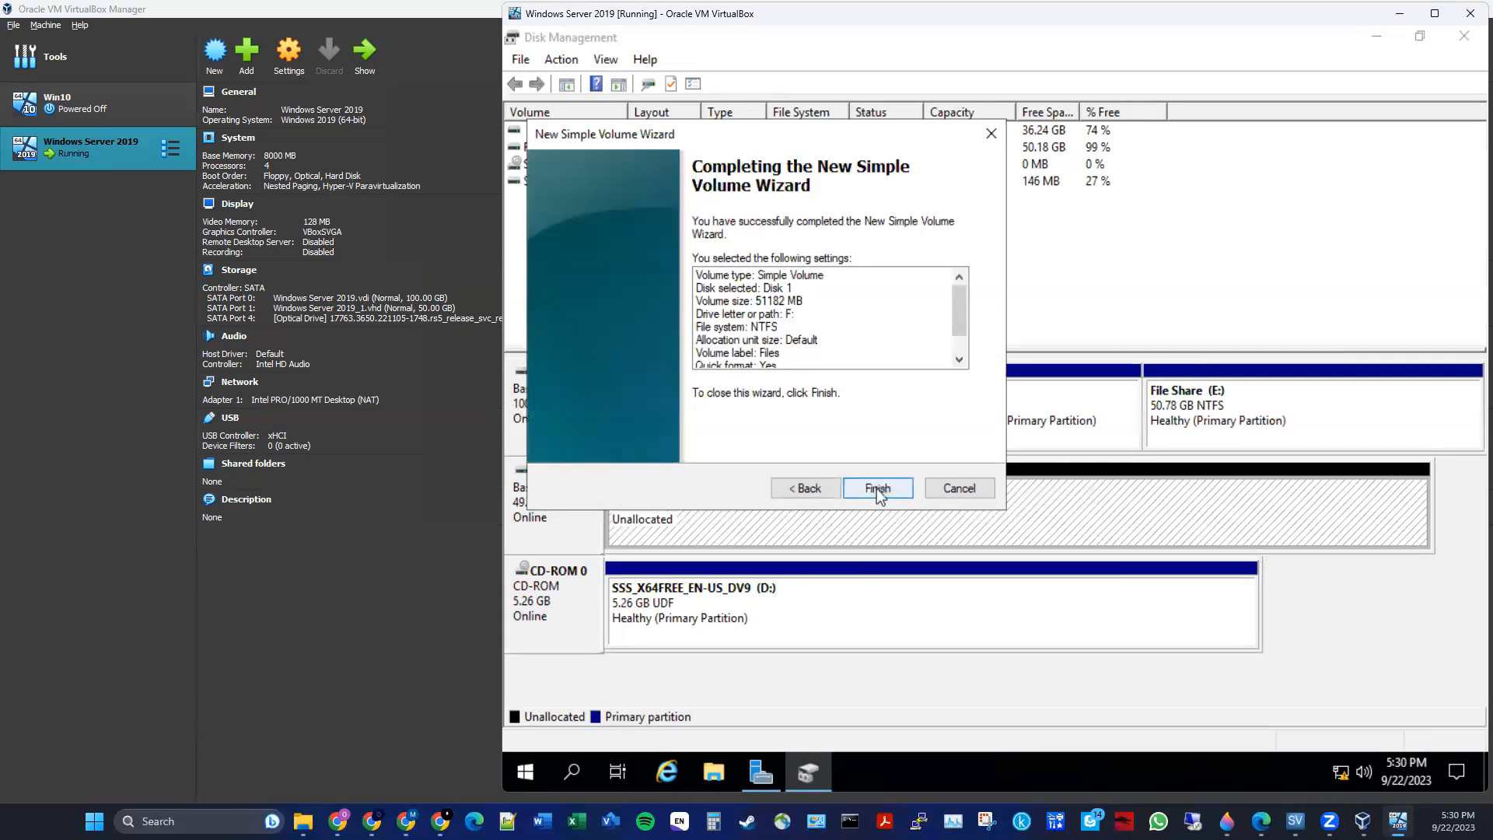
pyautogui.click(875, 488)
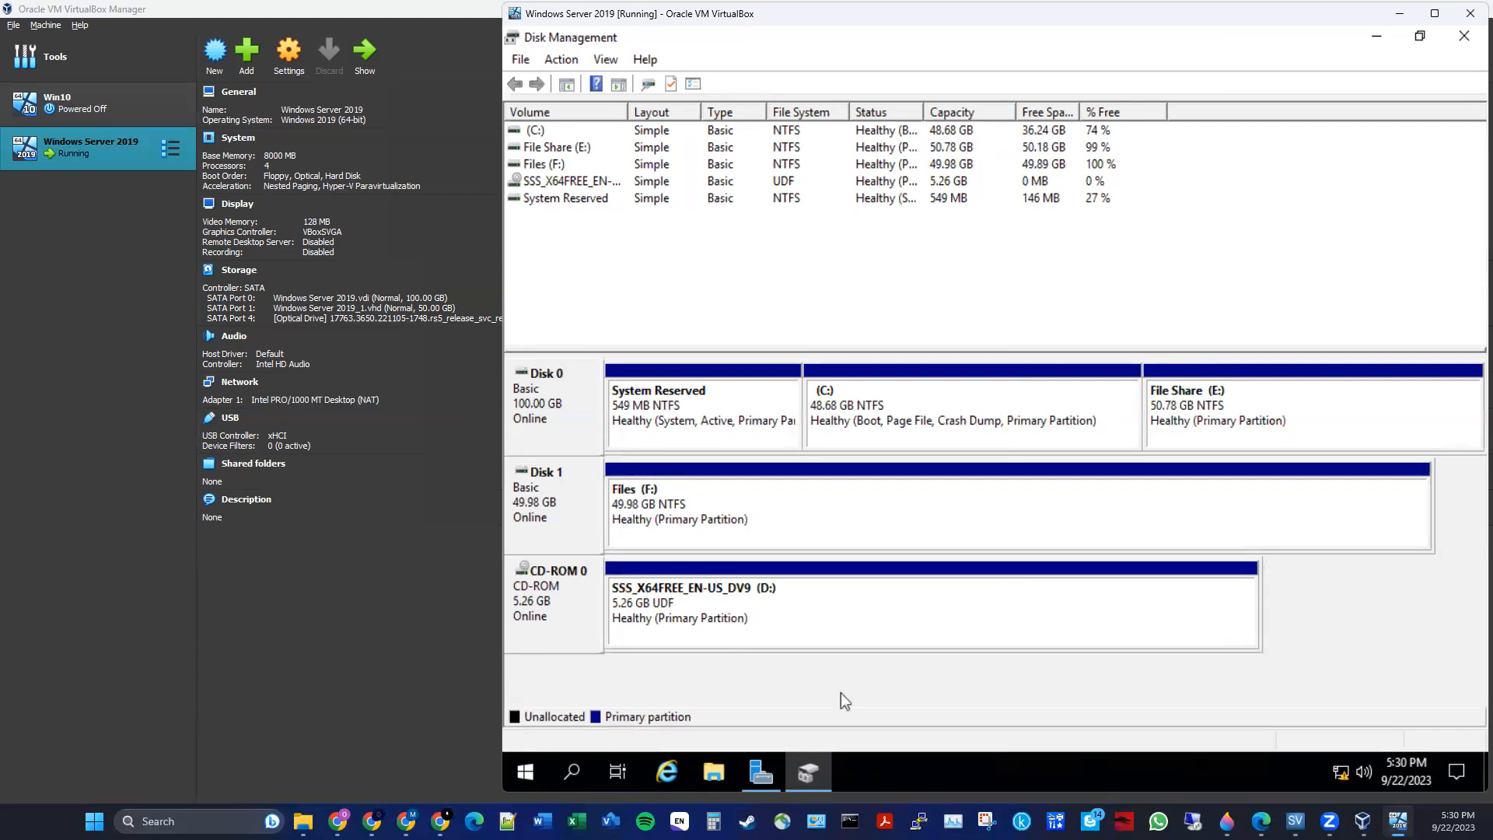
# - Open the new Files (F:) drive from This PC in File Explorer, then close the window
pyautogui.click(720, 772)
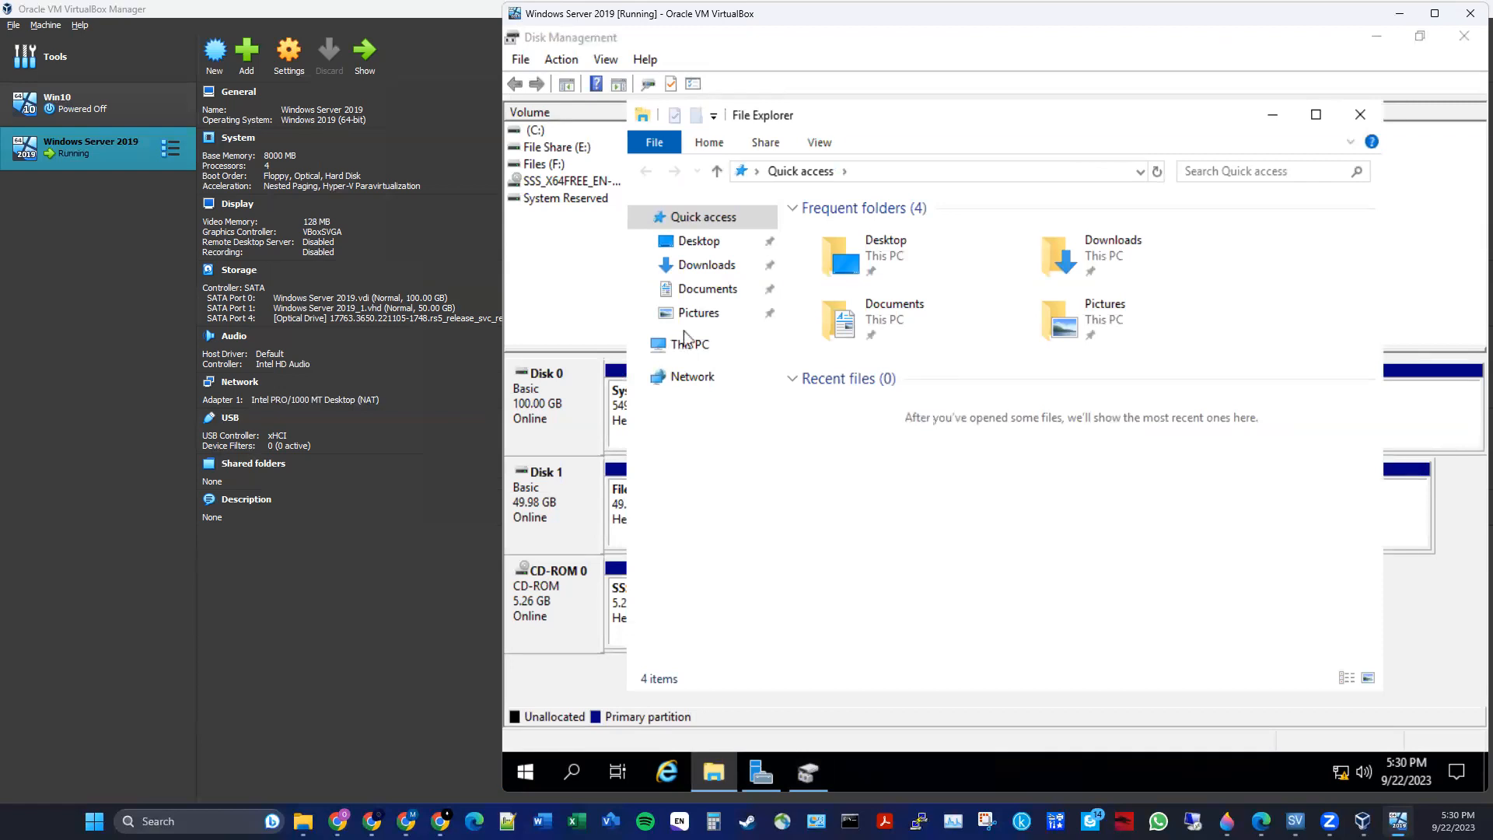
pyautogui.click(707, 347)
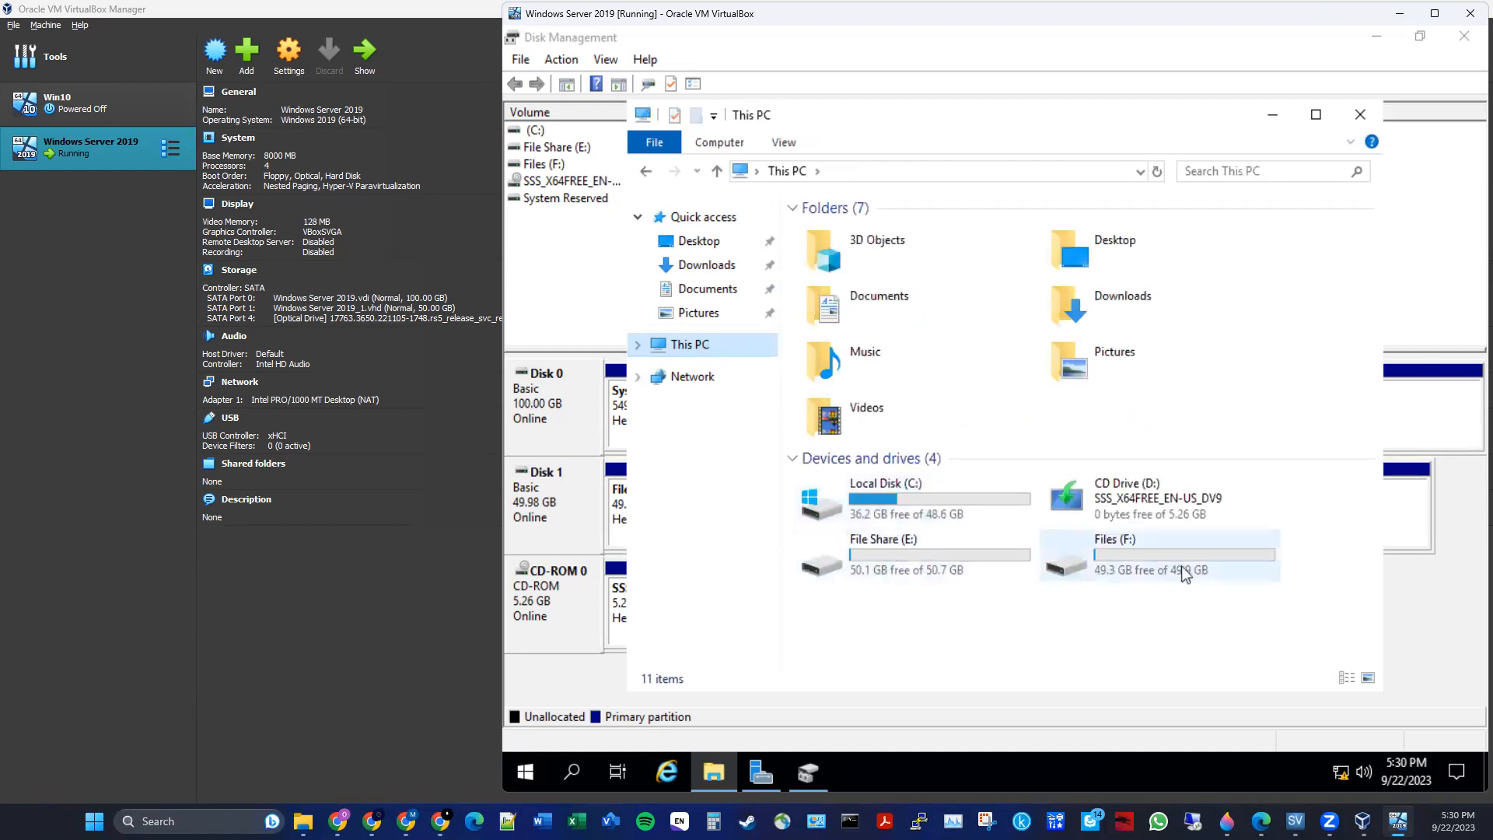
pyautogui.click(939, 566)
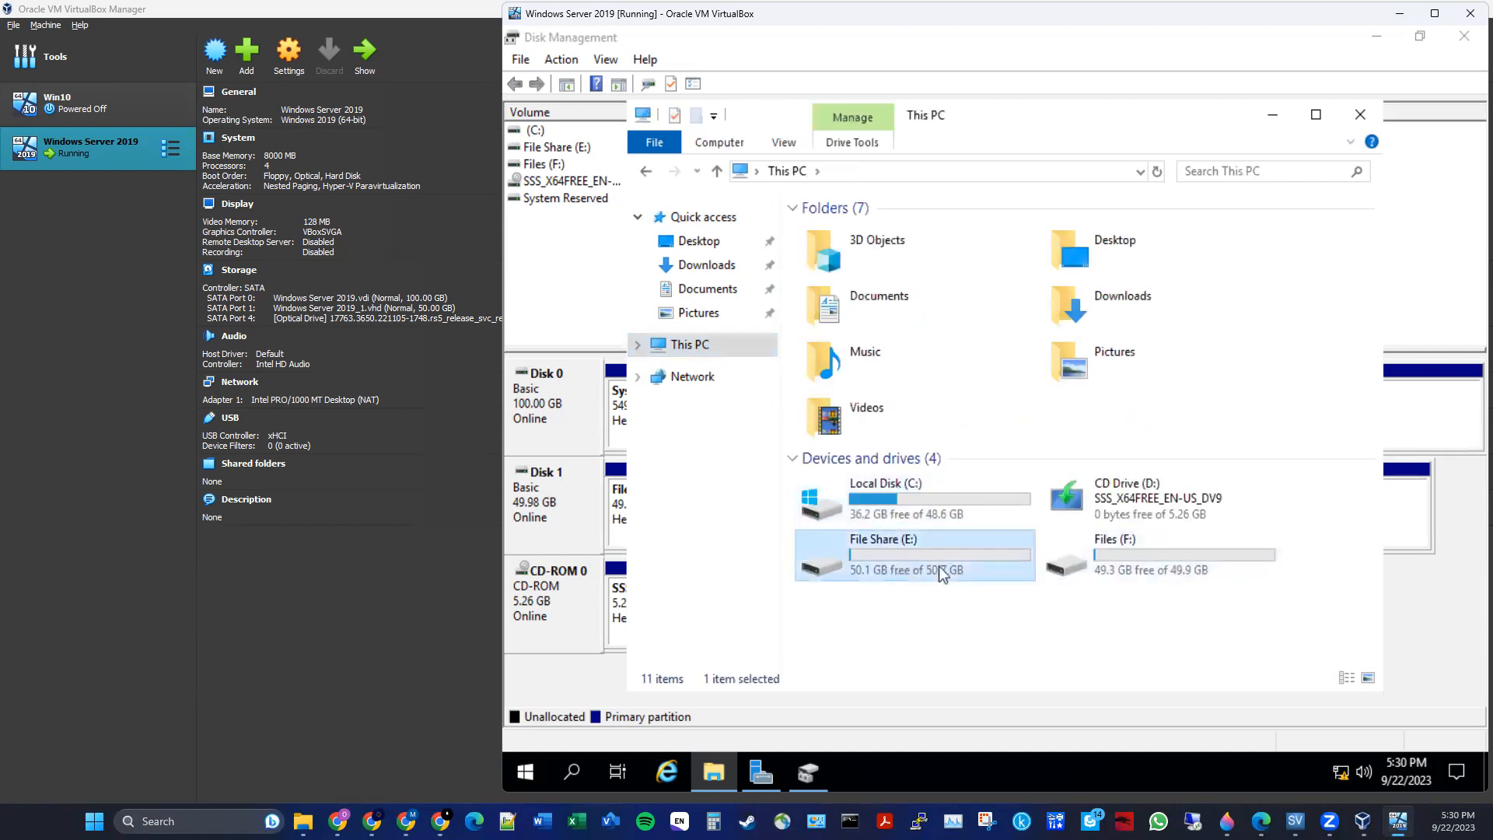
pyautogui.click(1112, 576)
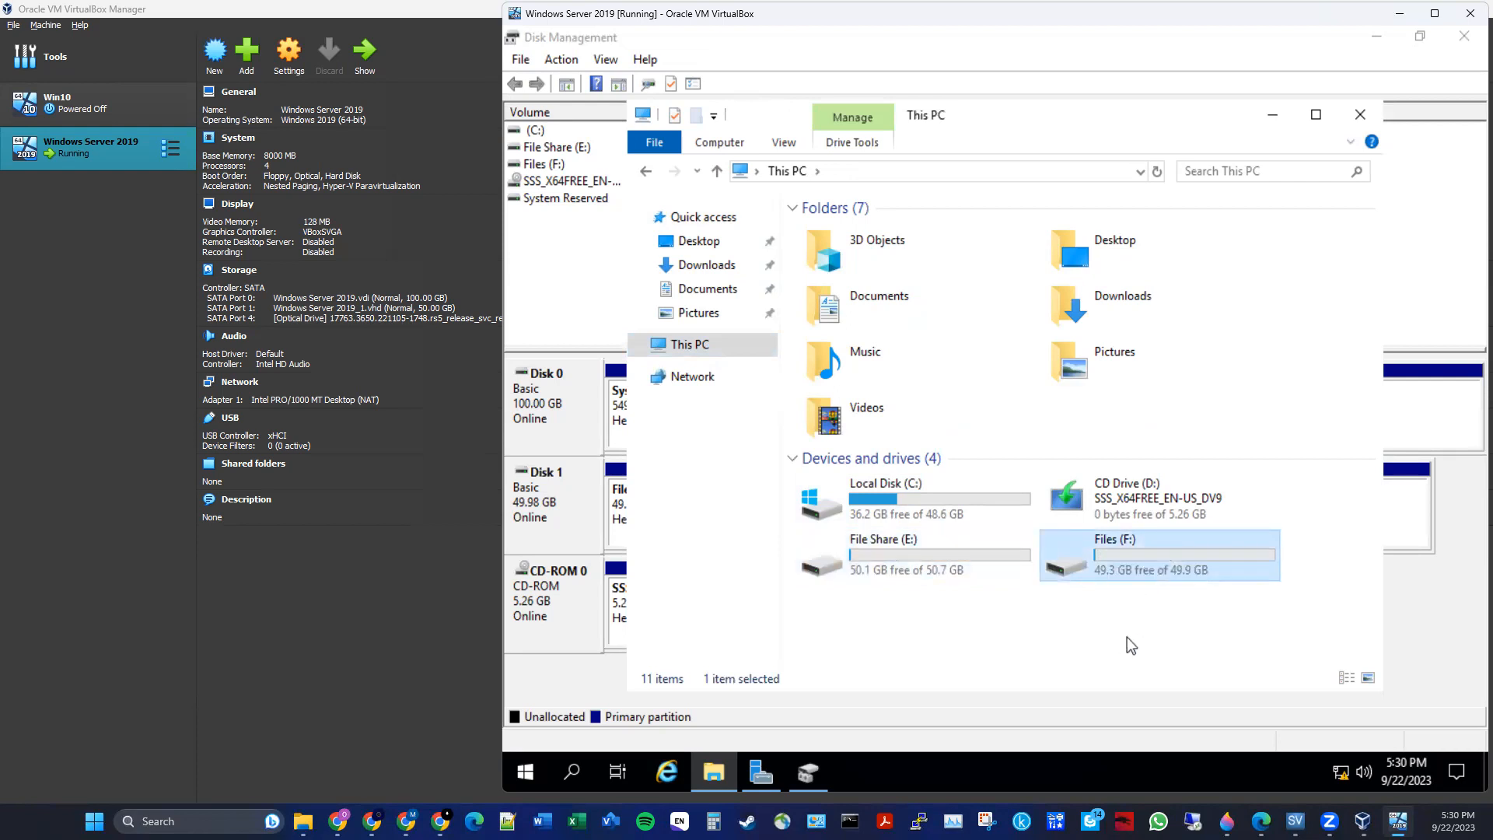
pyautogui.doubleClick(1200, 567)
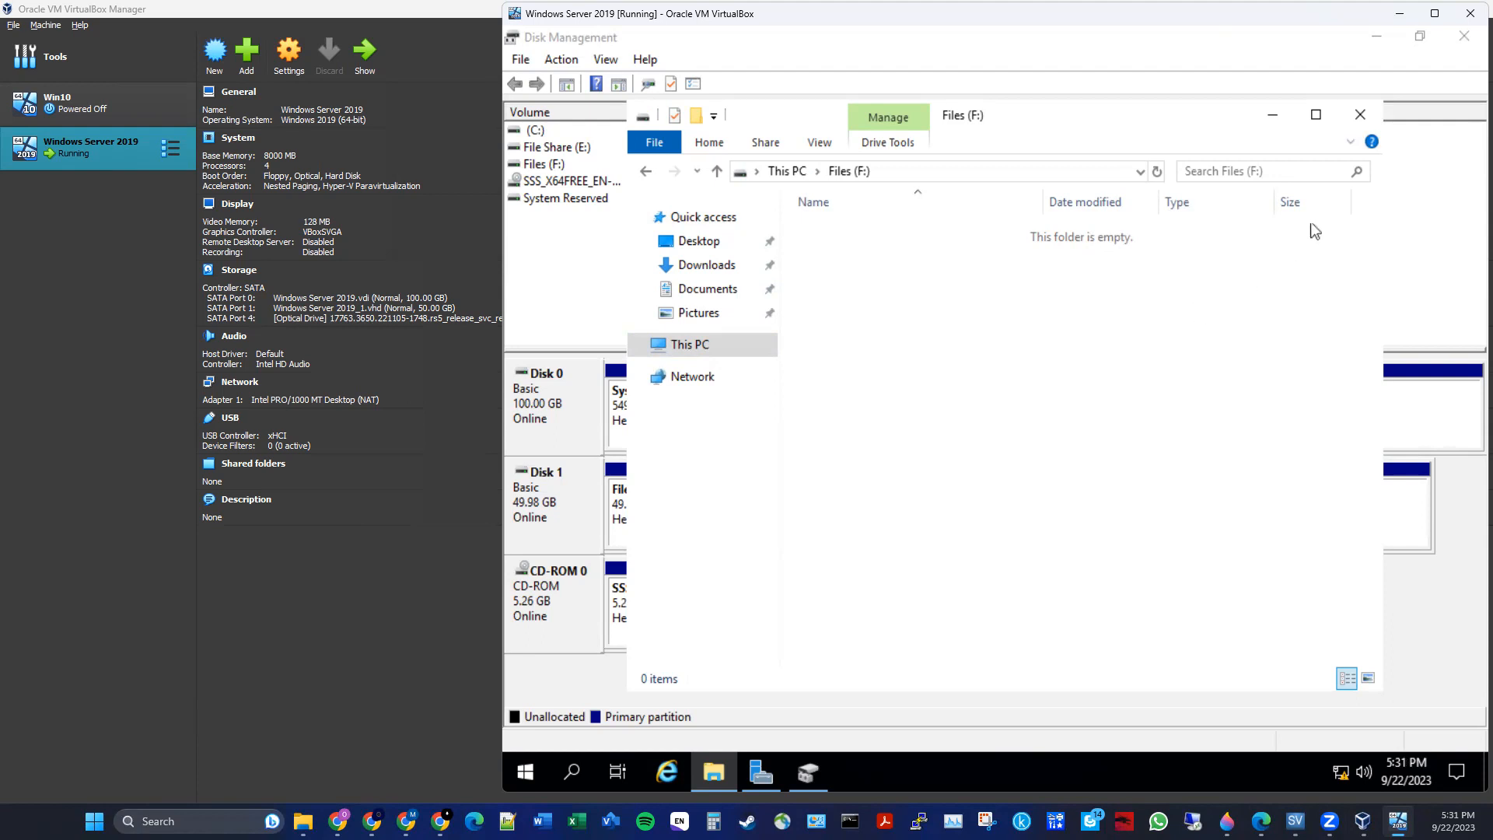
pyautogui.click(1359, 114)
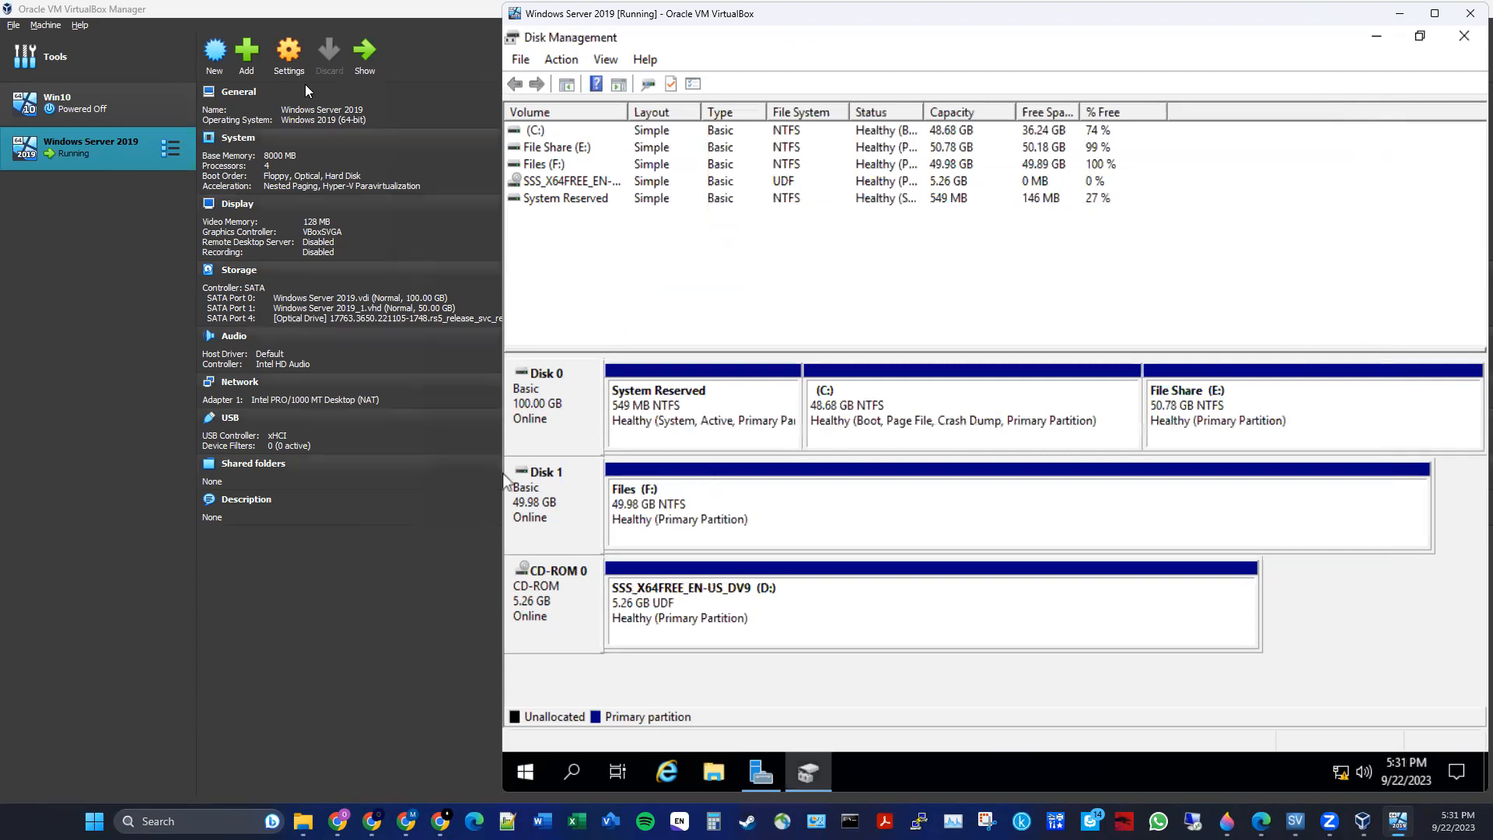